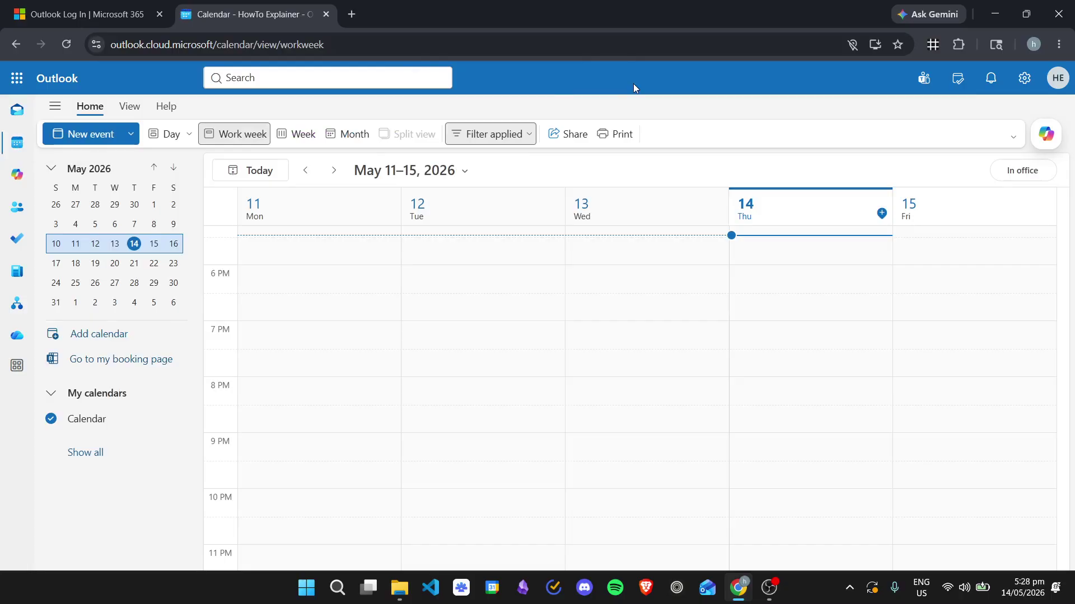
pyautogui.scroll(7, 767, 278)
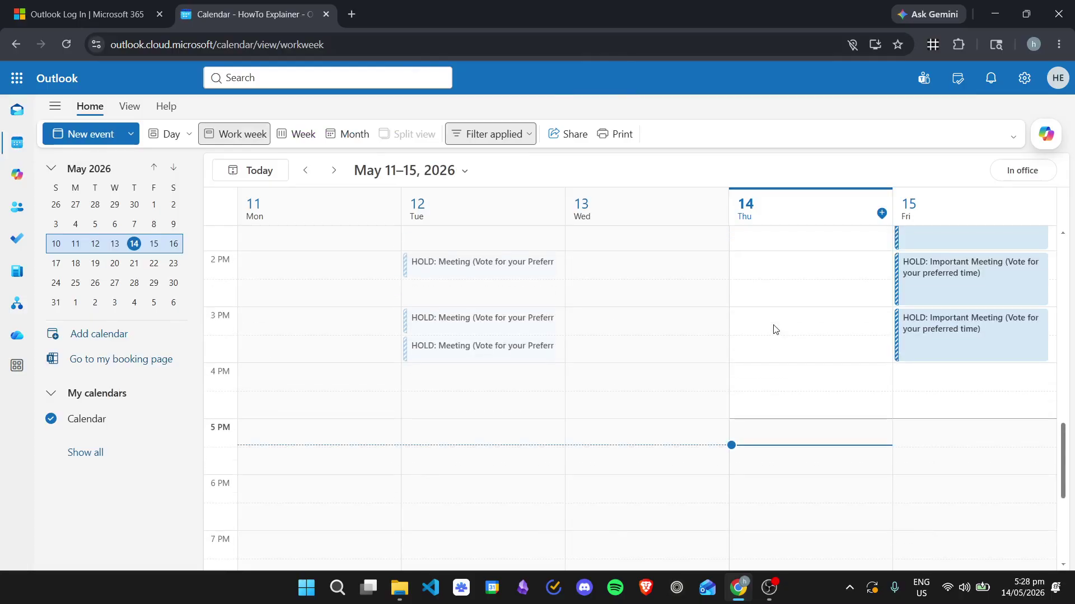
pyautogui.scroll(2, 711, 365)
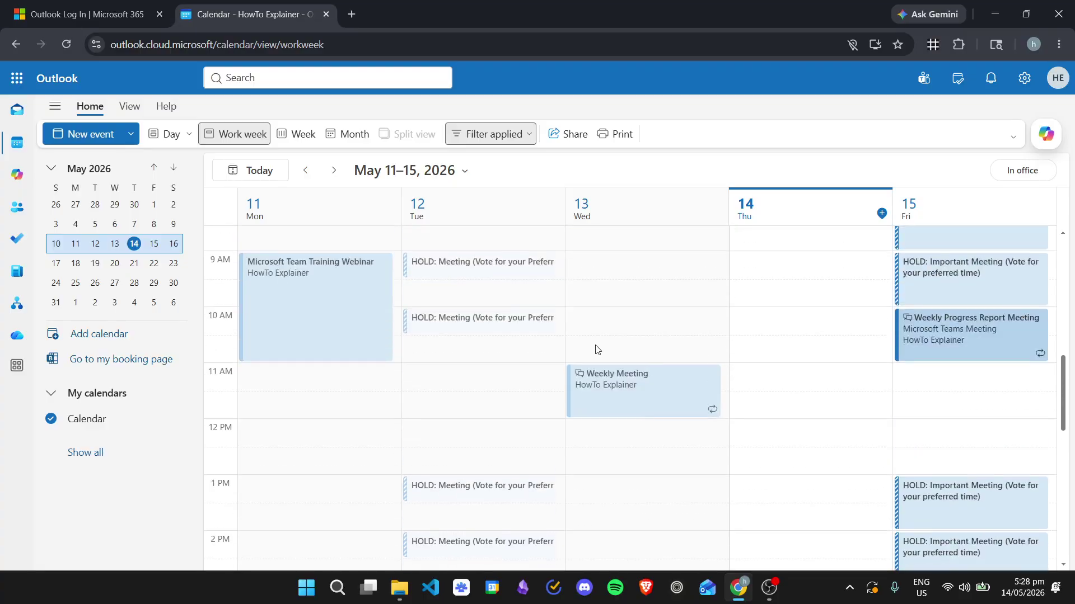
pyautogui.scroll(1, 700, 362)
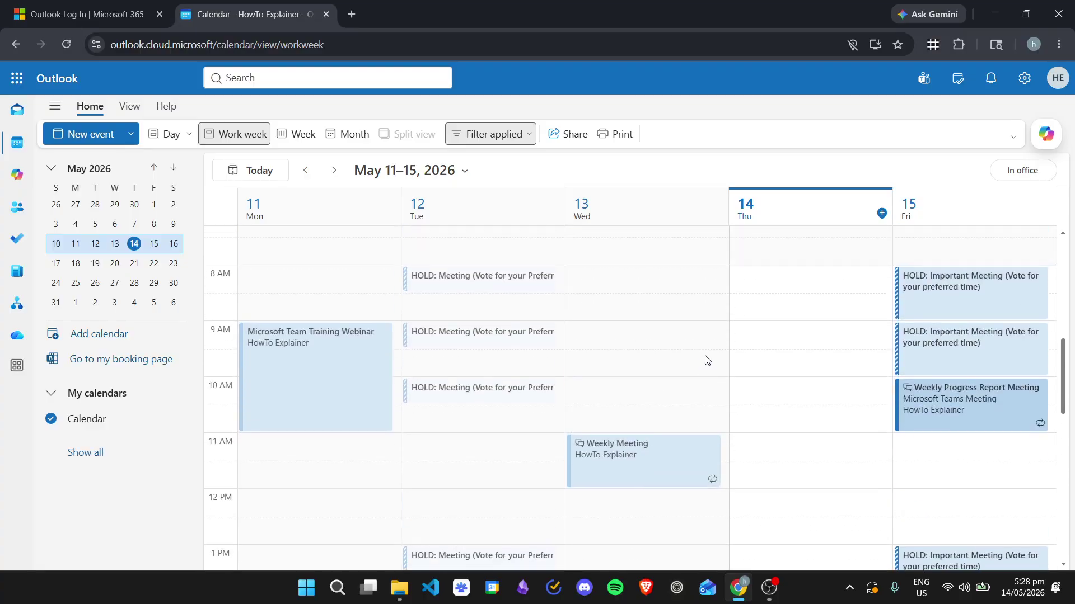
pyautogui.scroll(-4, 781, 376)
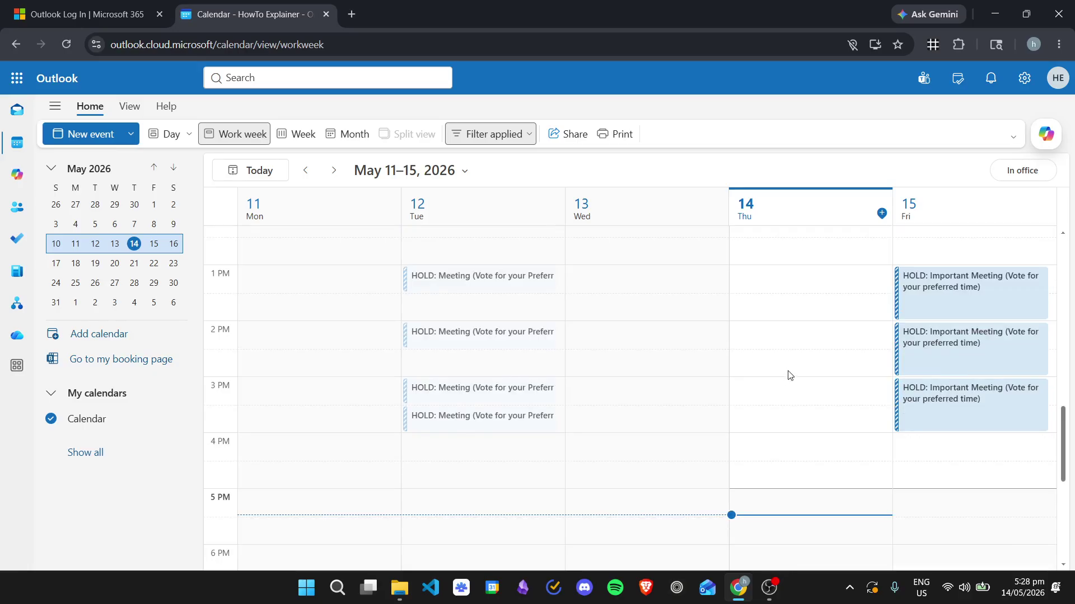
pyautogui.scroll(2, 790, 375)
pyautogui.scroll(1, 790, 375)
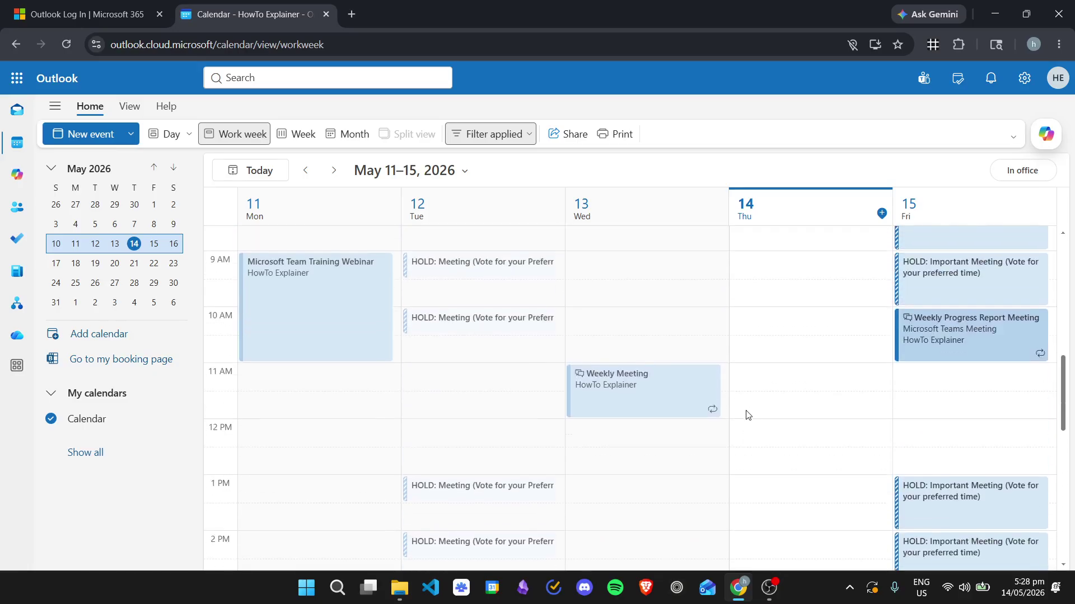
# Step: Create a new event as a Teams meeting titled "Important Meeting" with the description "Meeting Details"
pyautogui.click(112, 138)
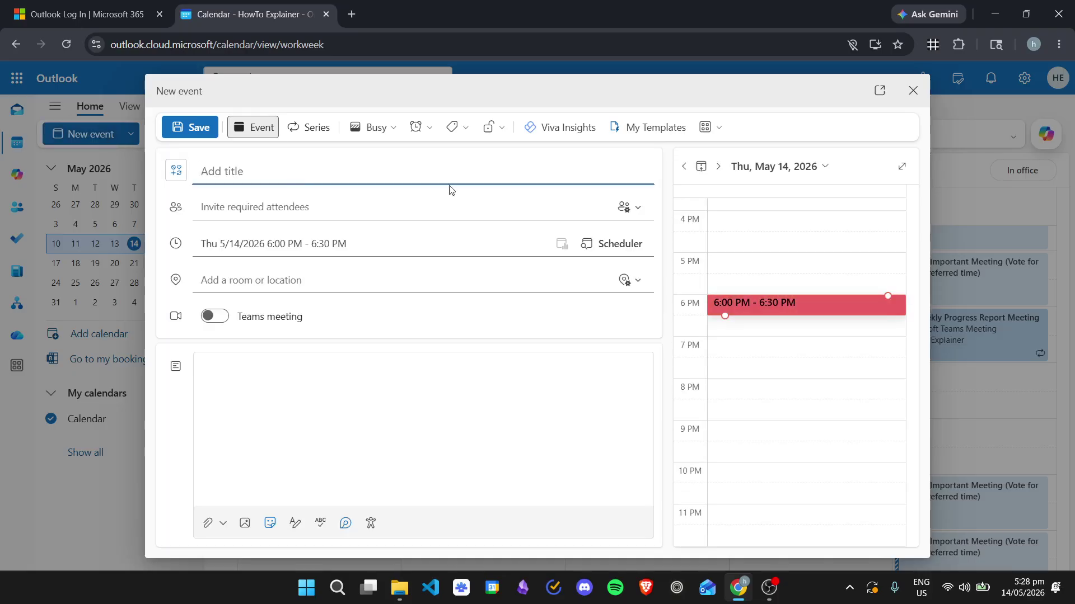
pyautogui.click(301, 318)
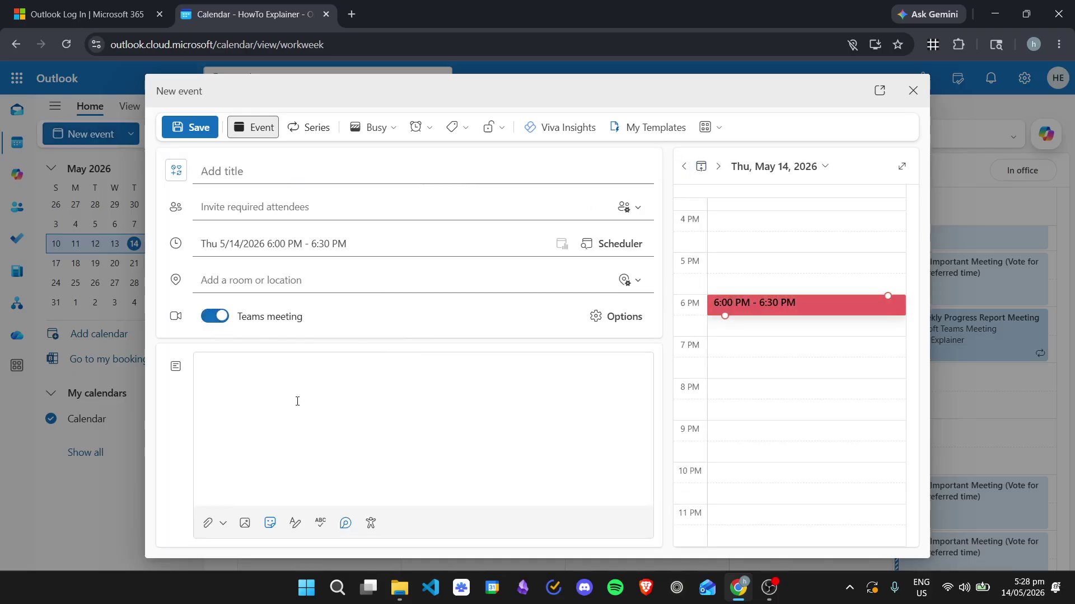
pyautogui.click(319, 352)
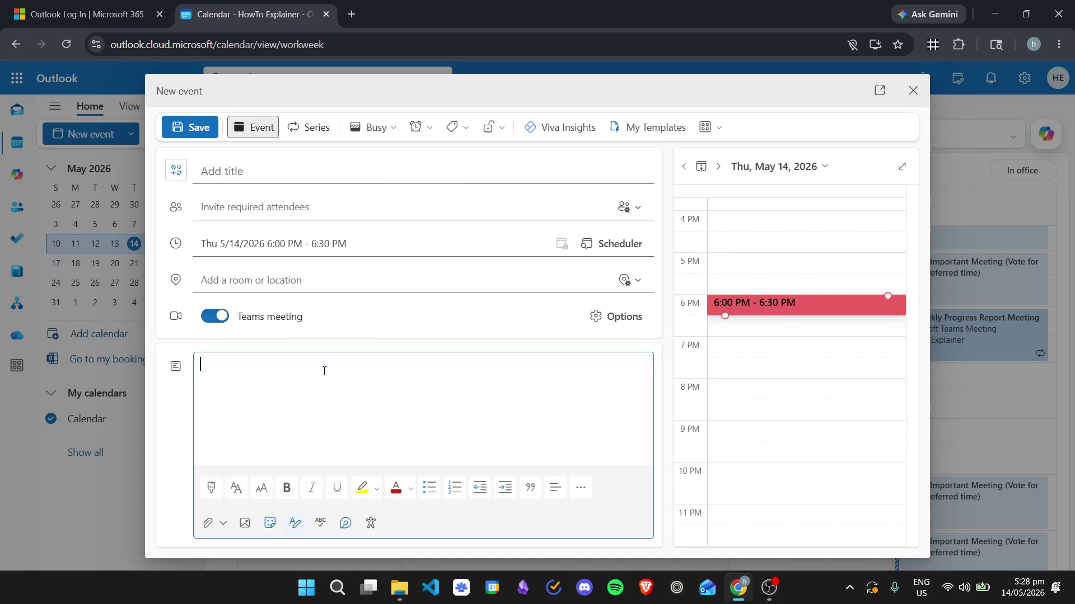
pyautogui.write('Meeting Details')
pyautogui.click(259, 180)
pyautogui.write('Impor')
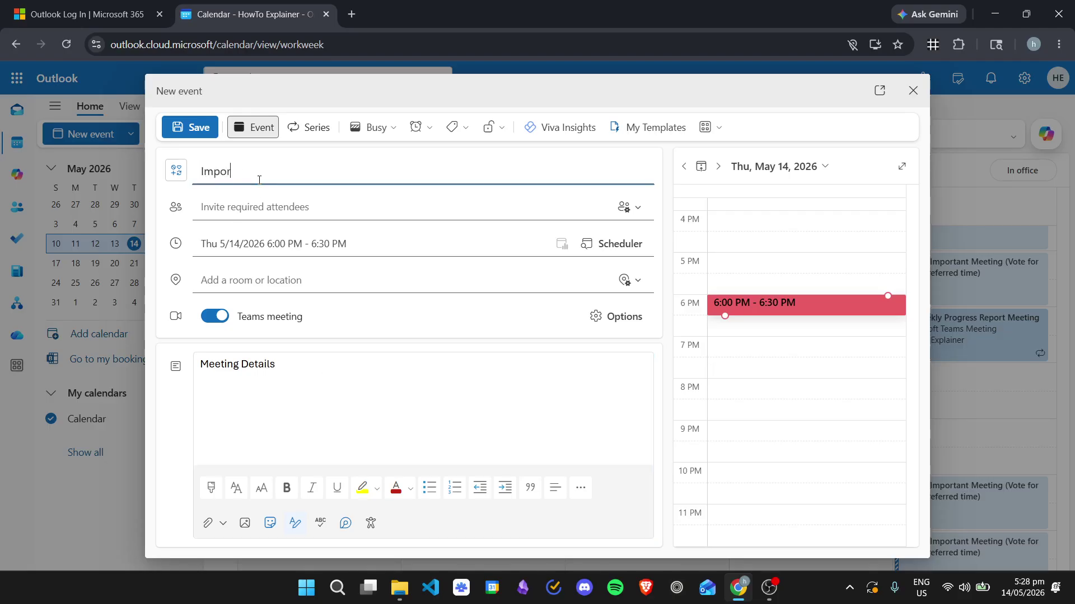
pyautogui.write('tant Meeting')
# Step: Invite the first two external suggested contacts and the test user as required attendees
pyautogui.click(263, 208)
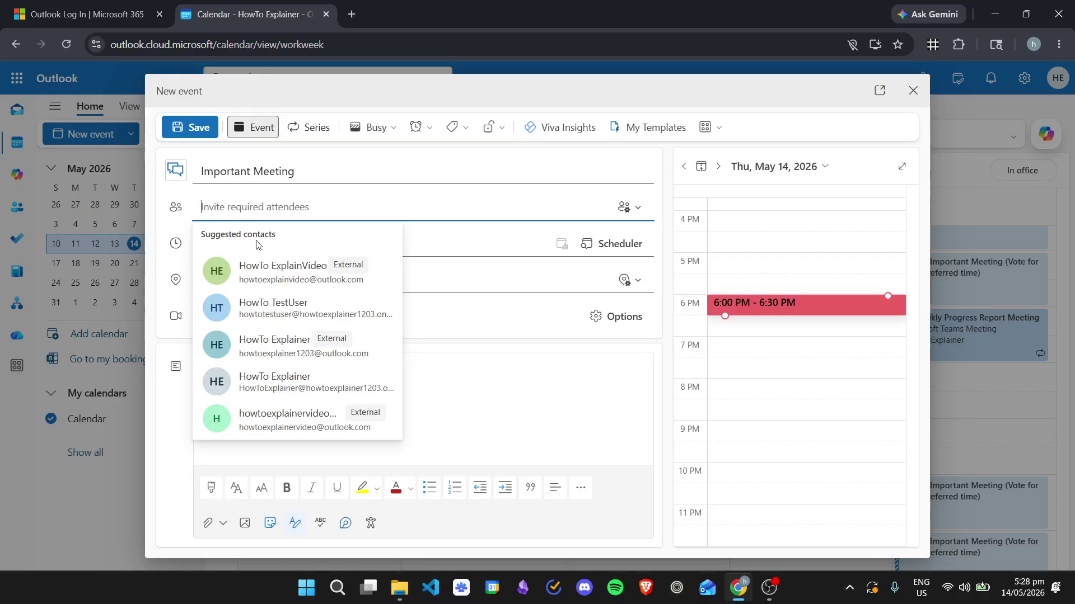
pyautogui.click(282, 270)
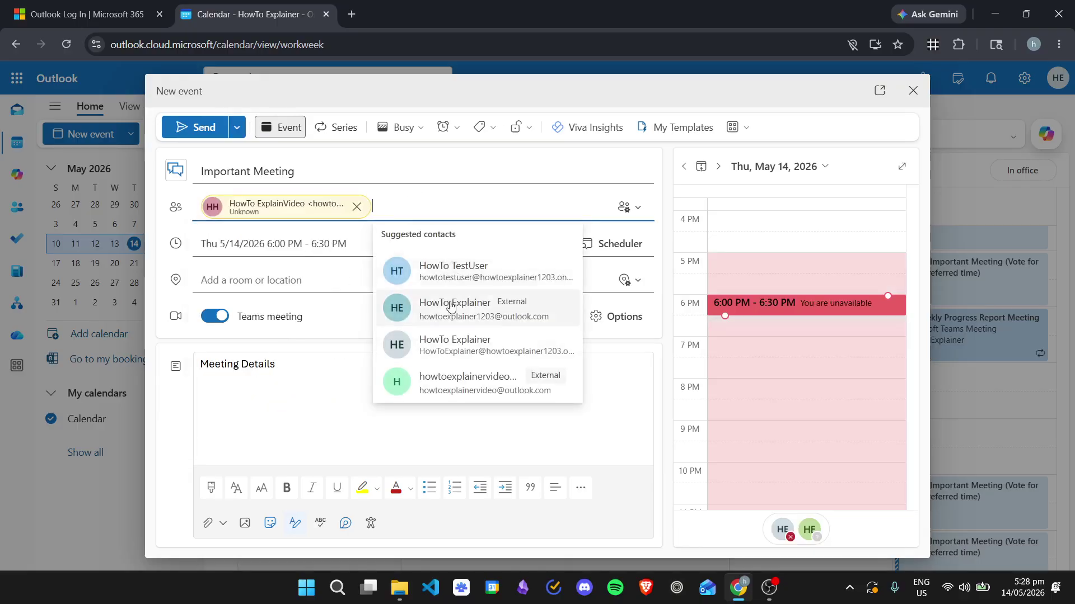
pyautogui.click(470, 328)
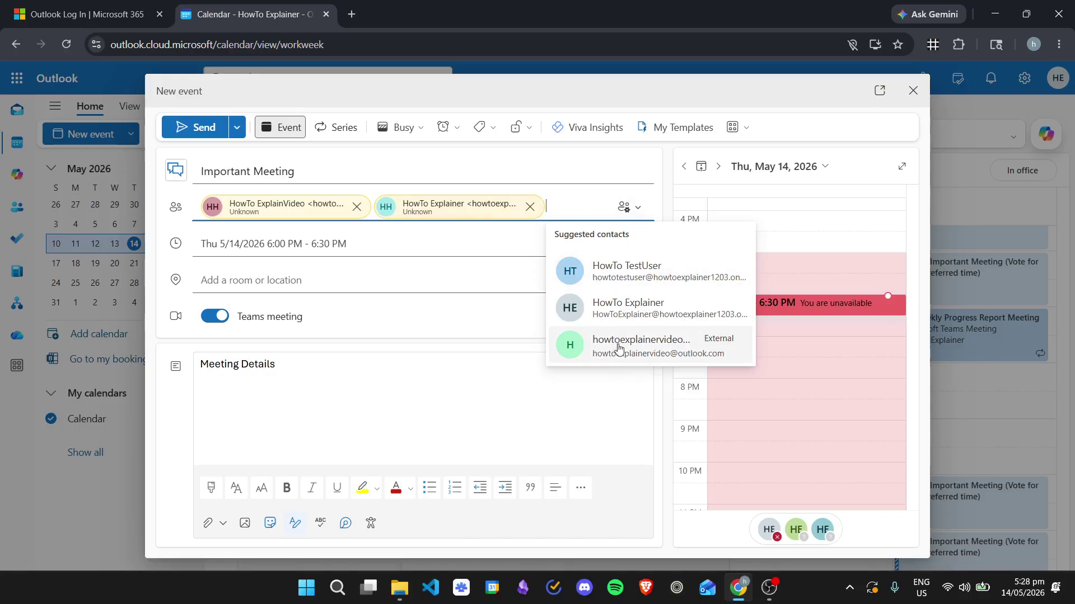
pyautogui.click(634, 275)
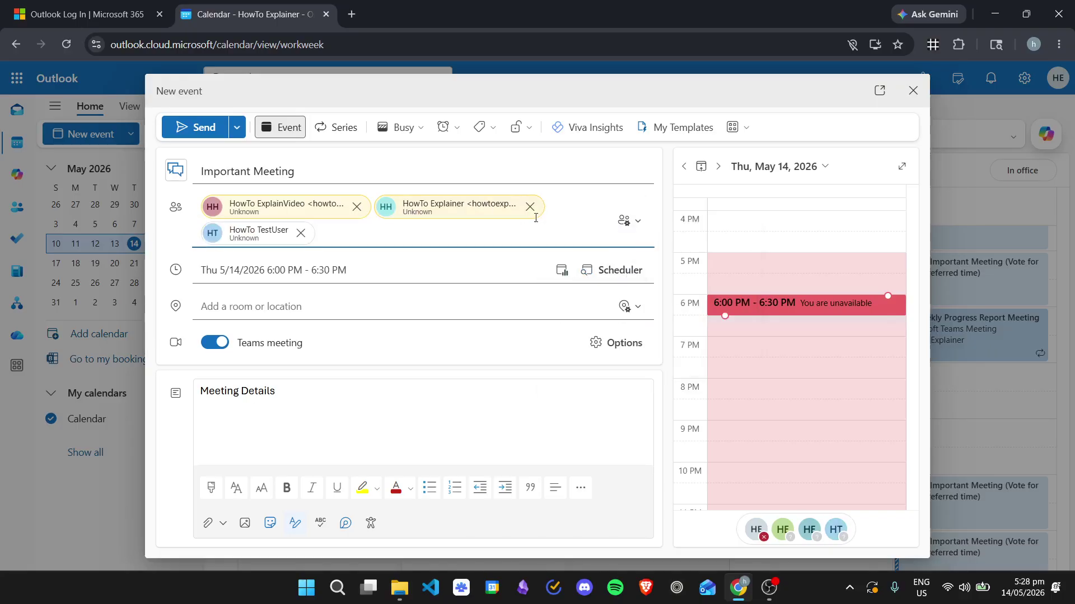
pyautogui.click(663, 193)
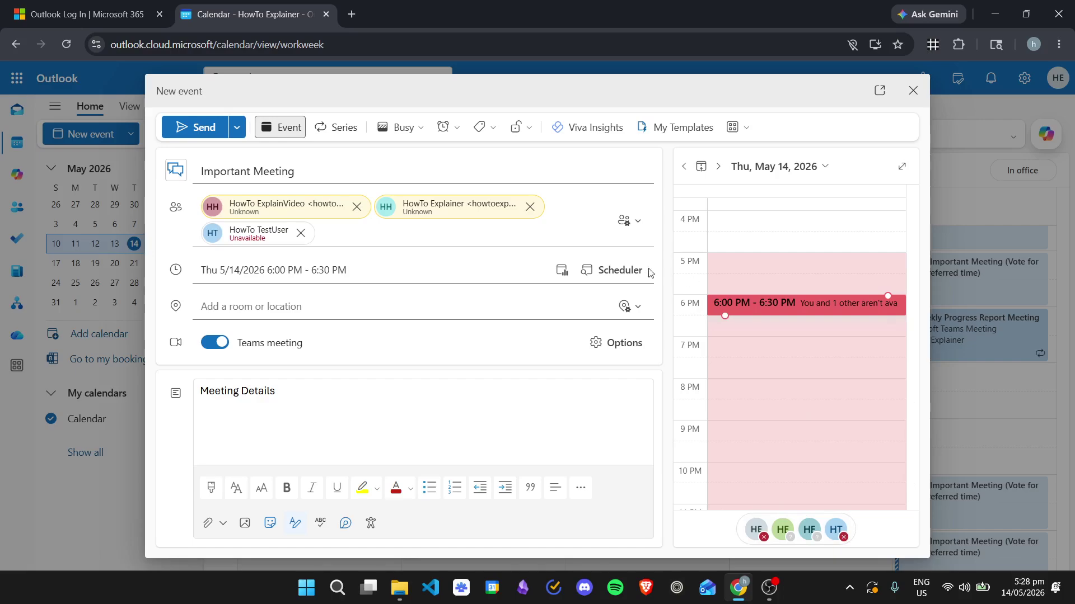
# Step: Open the Scheduler for the event and move it to the next suggested time, May 15, 11:00–11:30 AM
pyautogui.click(619, 272)
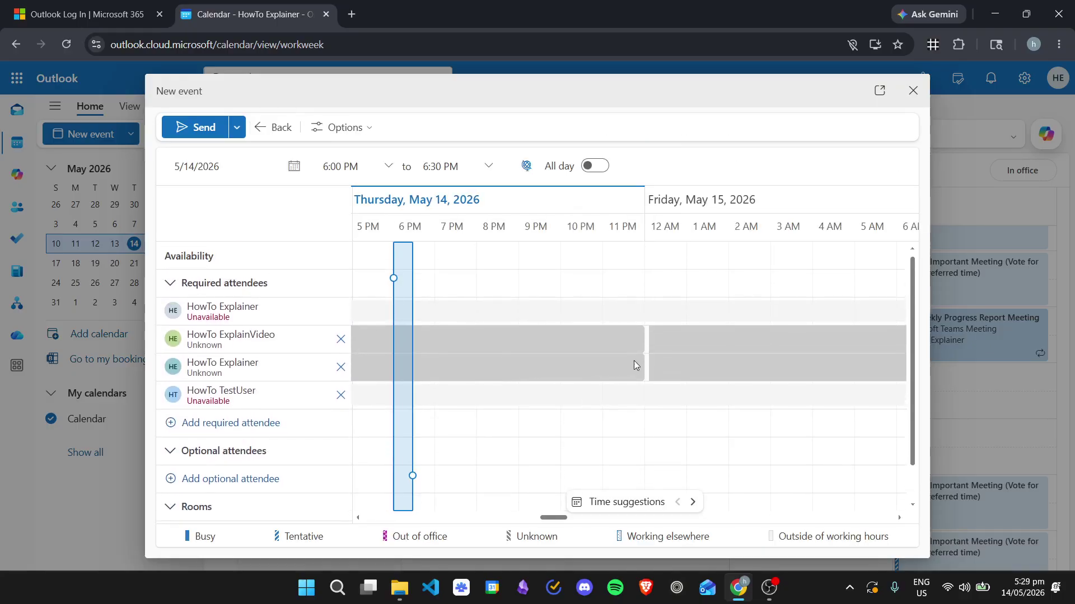
pyautogui.scroll(-1, 554, 313)
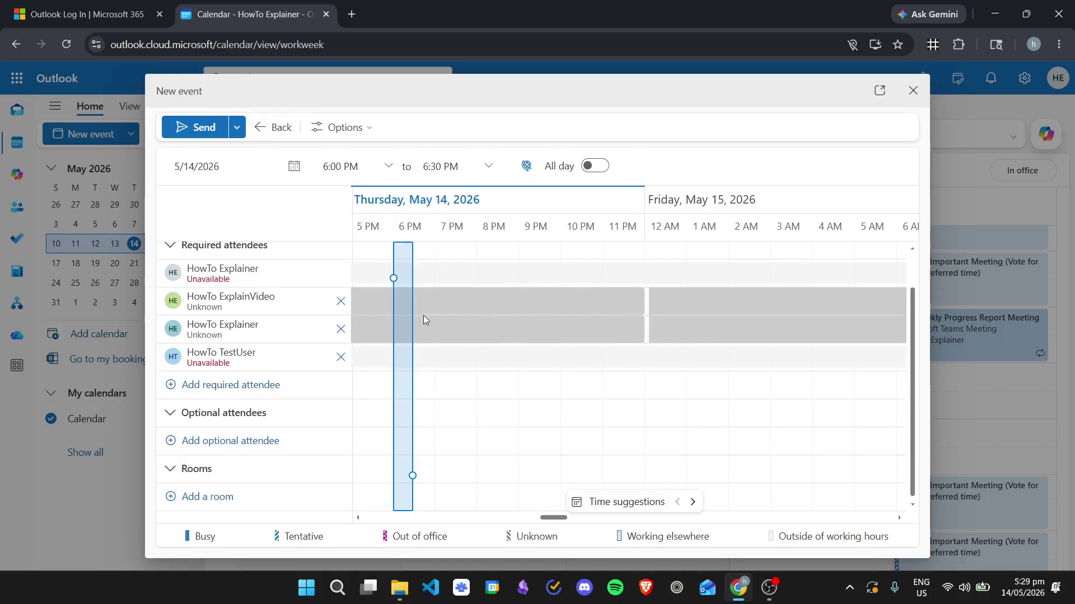
pyautogui.scroll(1, 442, 318)
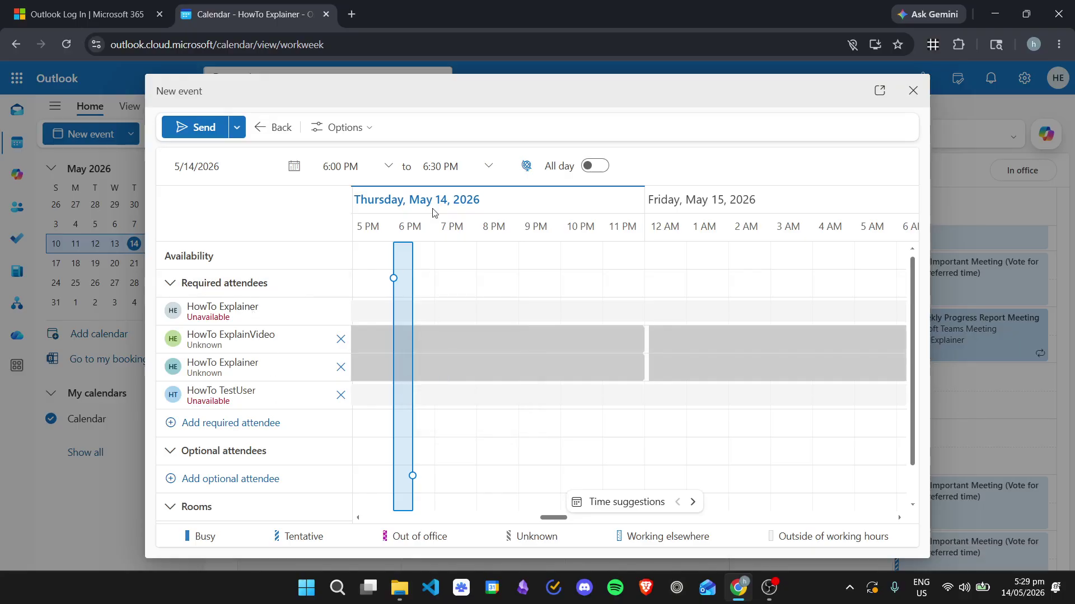
pyautogui.click(693, 502)
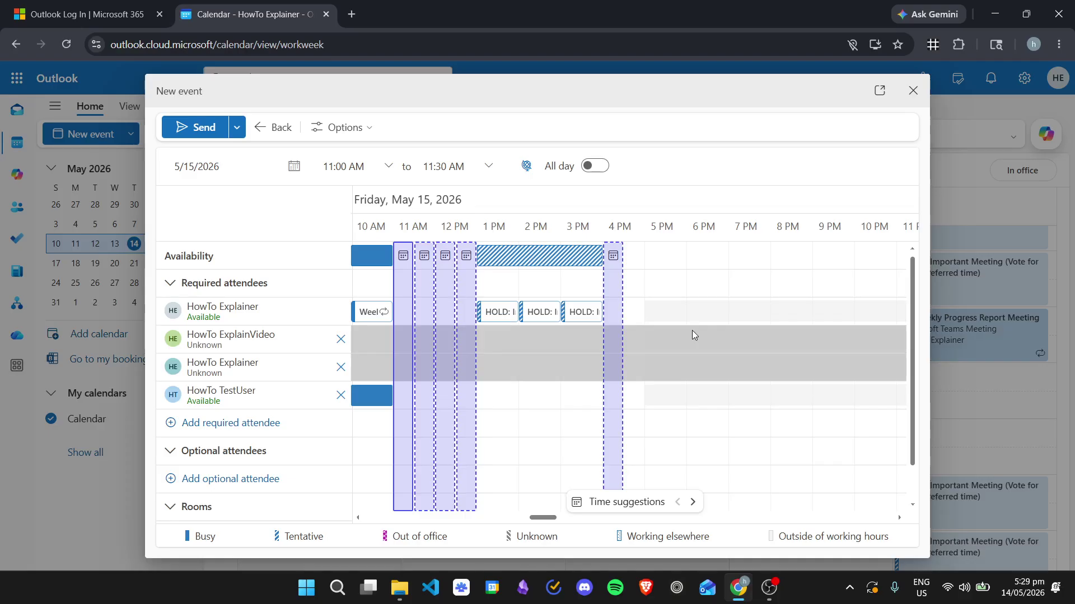
# Step: Try the busy 10:30 AM slot and the tentative slots between 1:00 PM and 4:00 PM on May 15 in the Scheduler
pyautogui.click(369, 259)
pyautogui.click(382, 265)
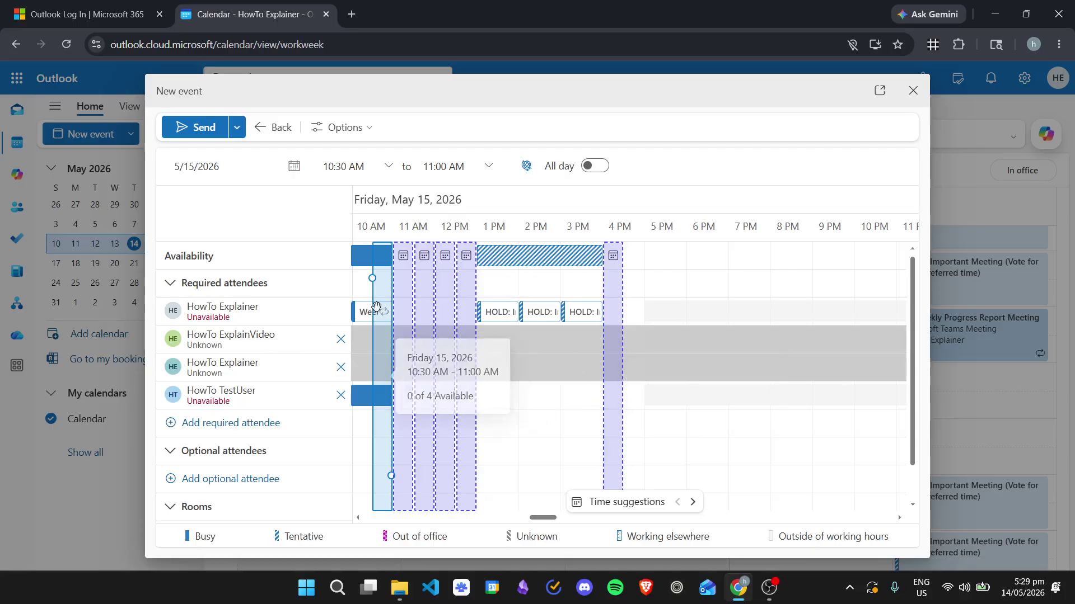
pyautogui.click(508, 297)
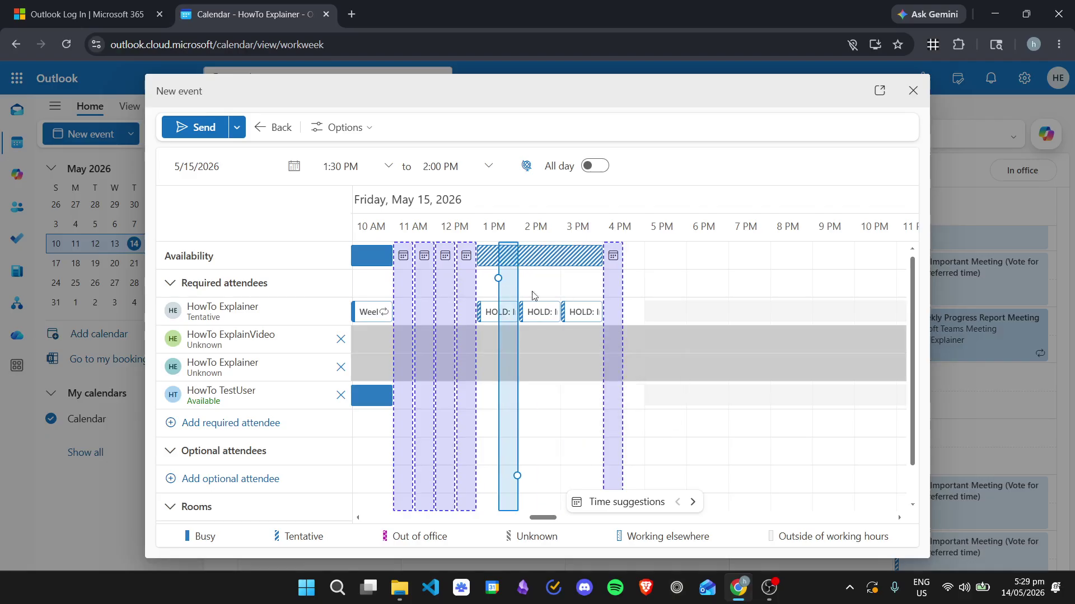
pyautogui.click(545, 295)
pyautogui.click(585, 295)
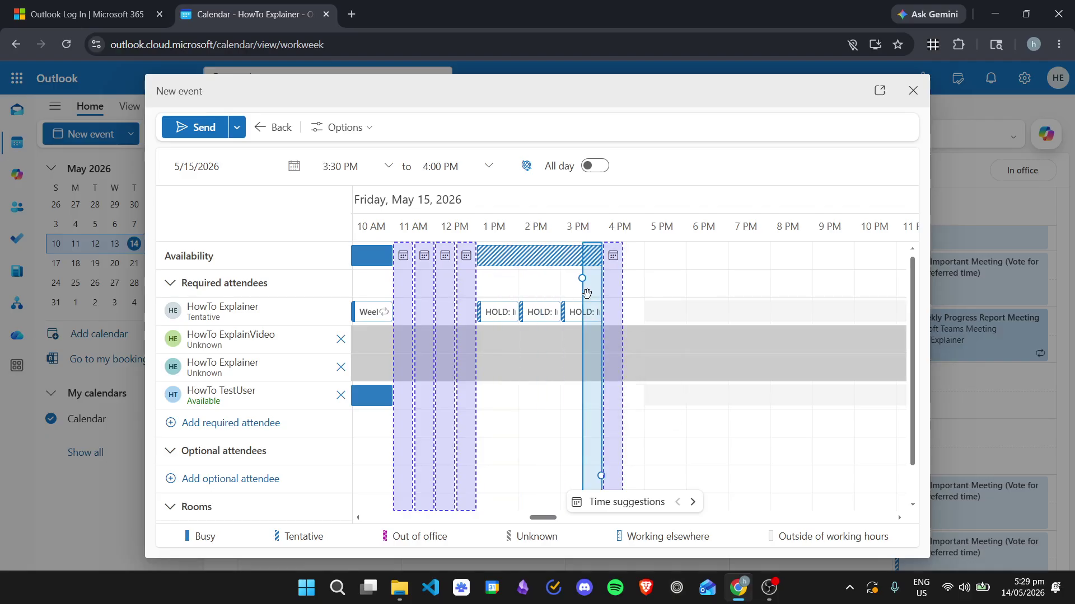
pyautogui.click(496, 257)
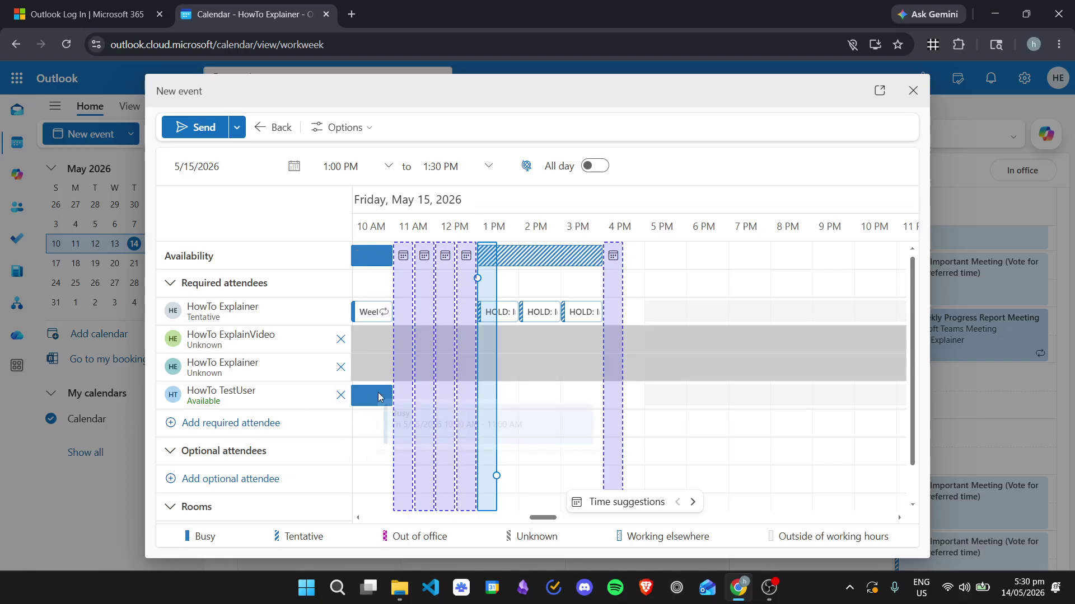
pyautogui.moveTo(378, 397)
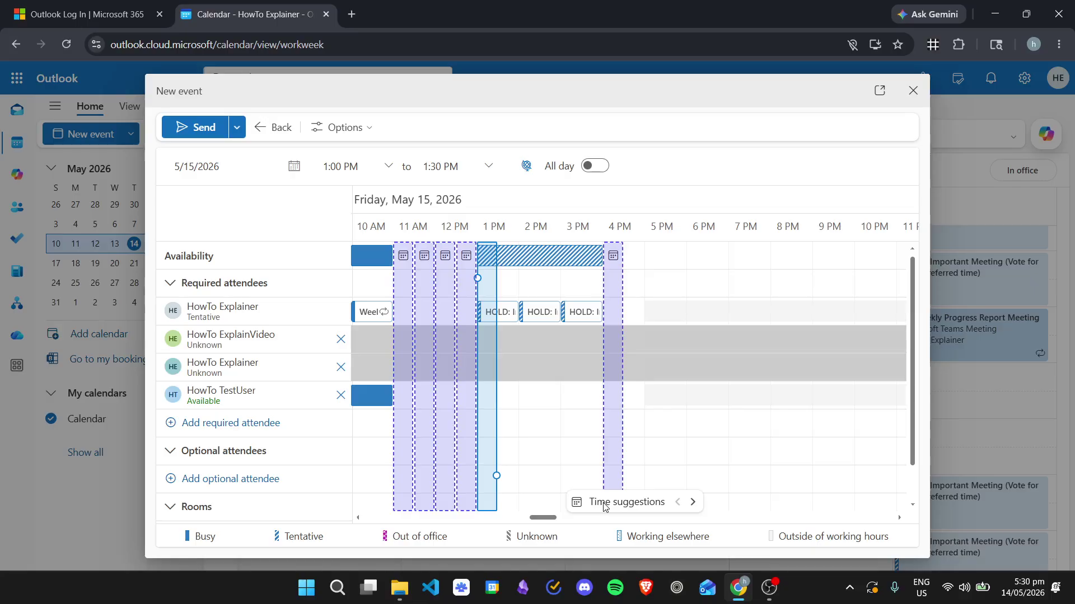
# Step: Try the suggested half-hour slots between 11:00 AM and 1:00 PM and the 4:00 PM one on May 15
pyautogui.click(423, 291)
pyautogui.click(445, 289)
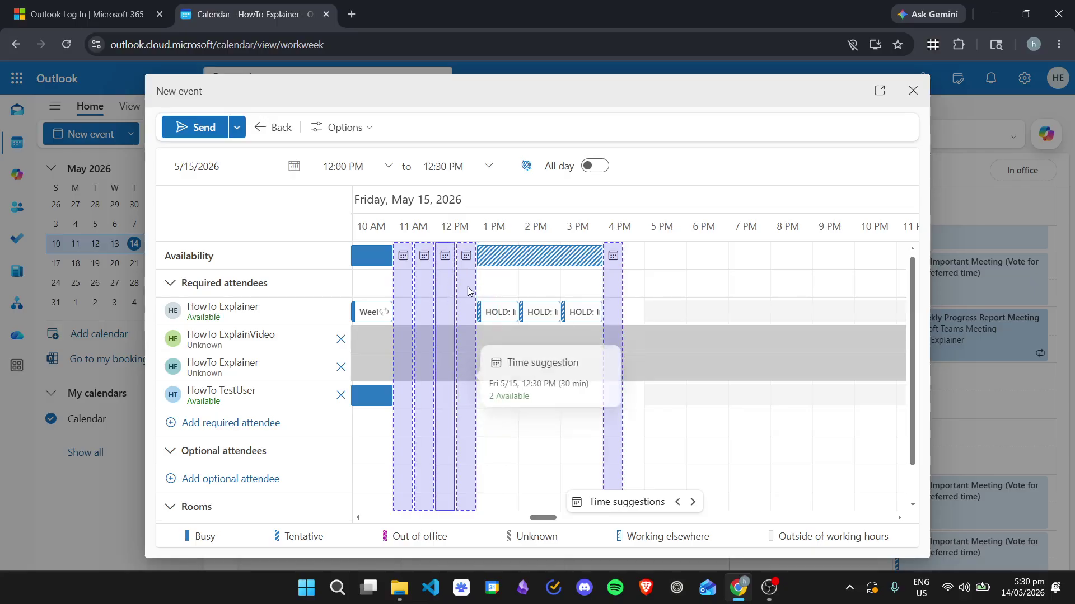
pyautogui.click(468, 288)
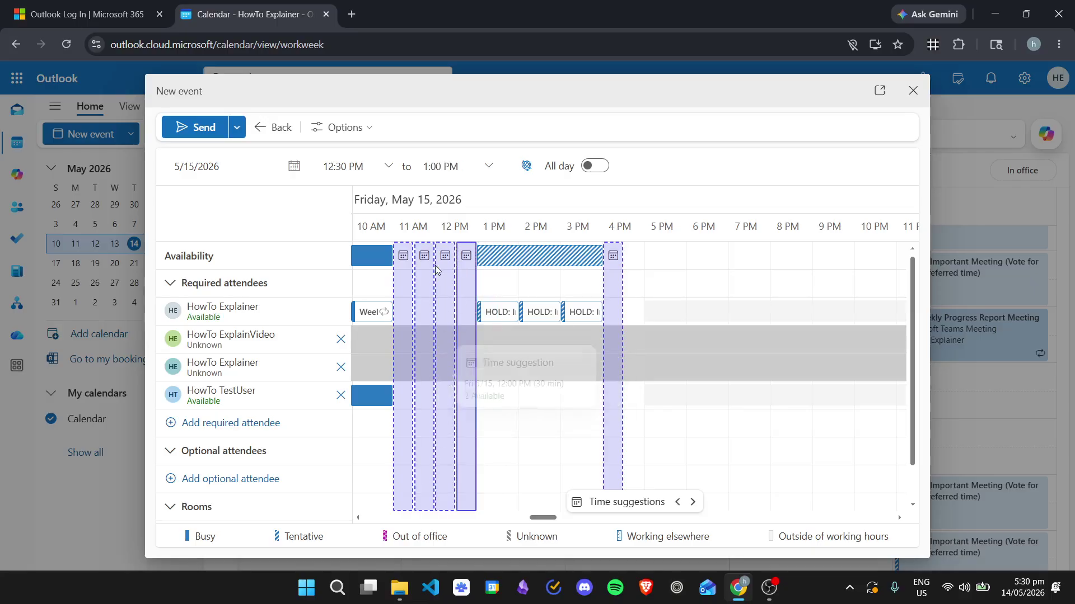
pyautogui.click(428, 287)
pyautogui.click(448, 291)
pyautogui.click(465, 289)
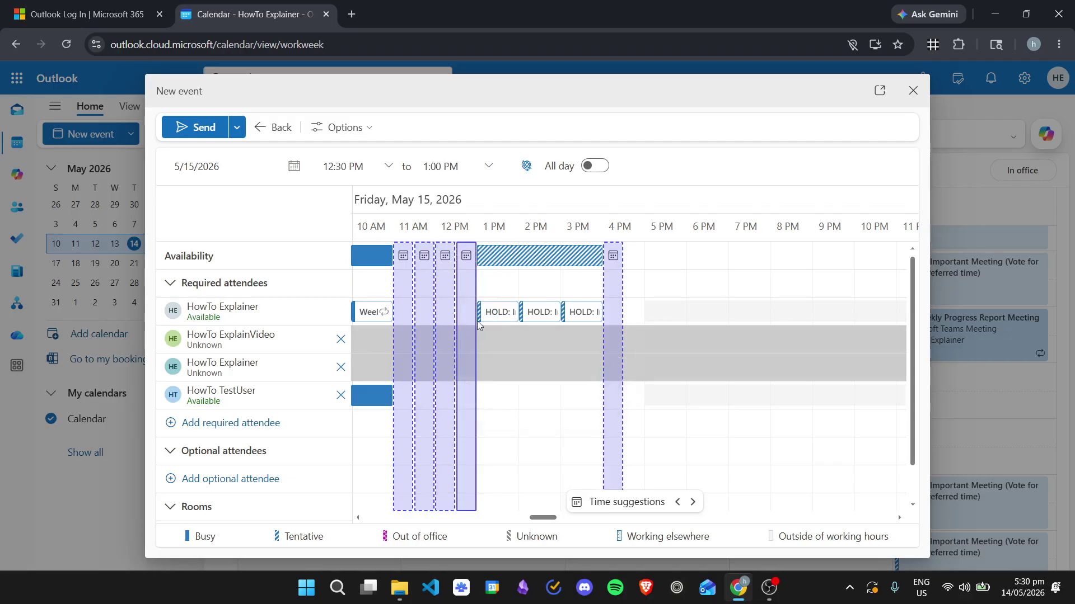
pyautogui.click(440, 312)
pyautogui.click(427, 309)
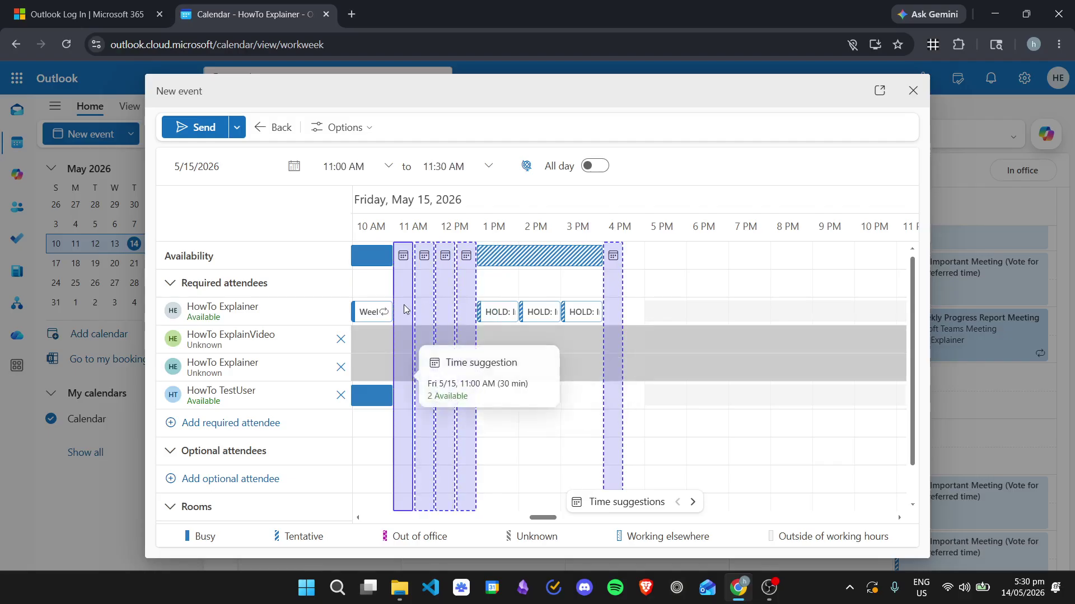
pyautogui.click(614, 302)
pyautogui.click(443, 314)
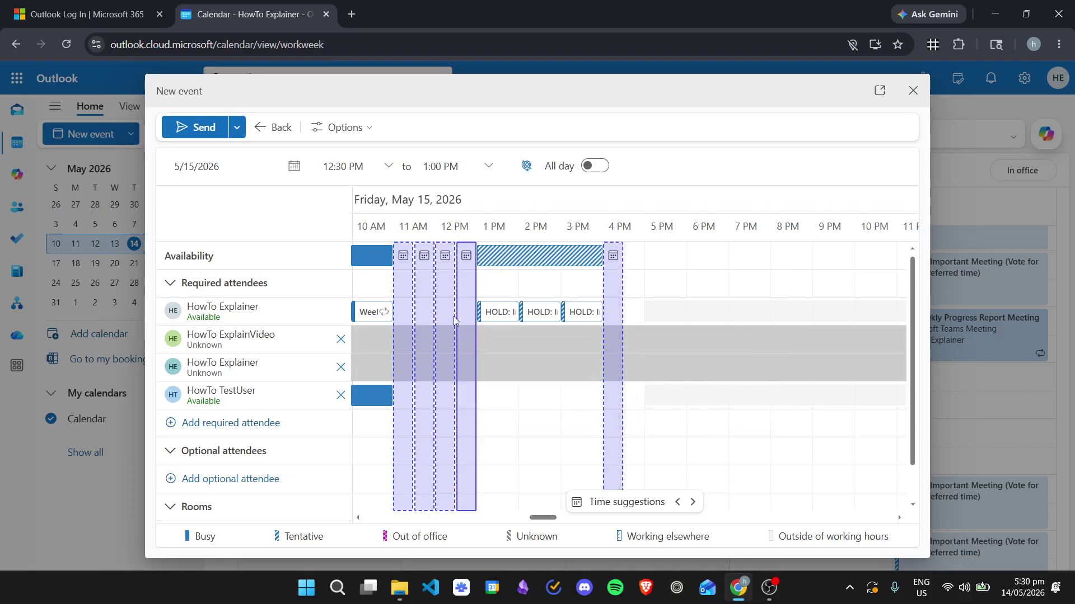
# Step: Choose the suggested 12:30–1:00 PM slot on May 15 and return to the event form
pyautogui.click(425, 303)
pyautogui.click(468, 296)
pyautogui.click(277, 129)
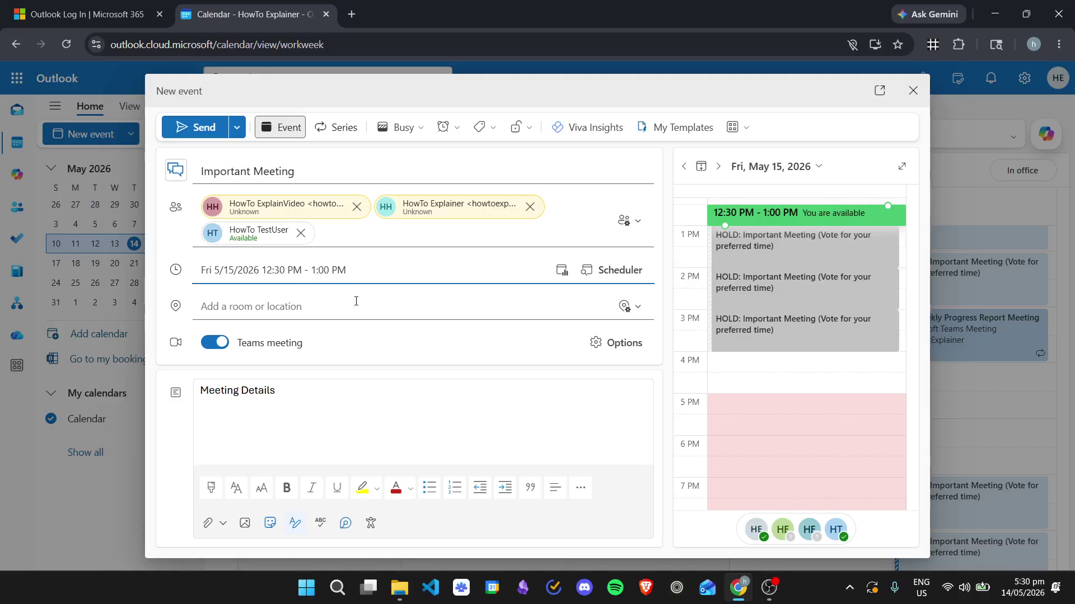
# Step: Change the meeting time to 12:00–1:00 PM on May 15 and send the invitation
pyautogui.scroll(1, 766, 313)
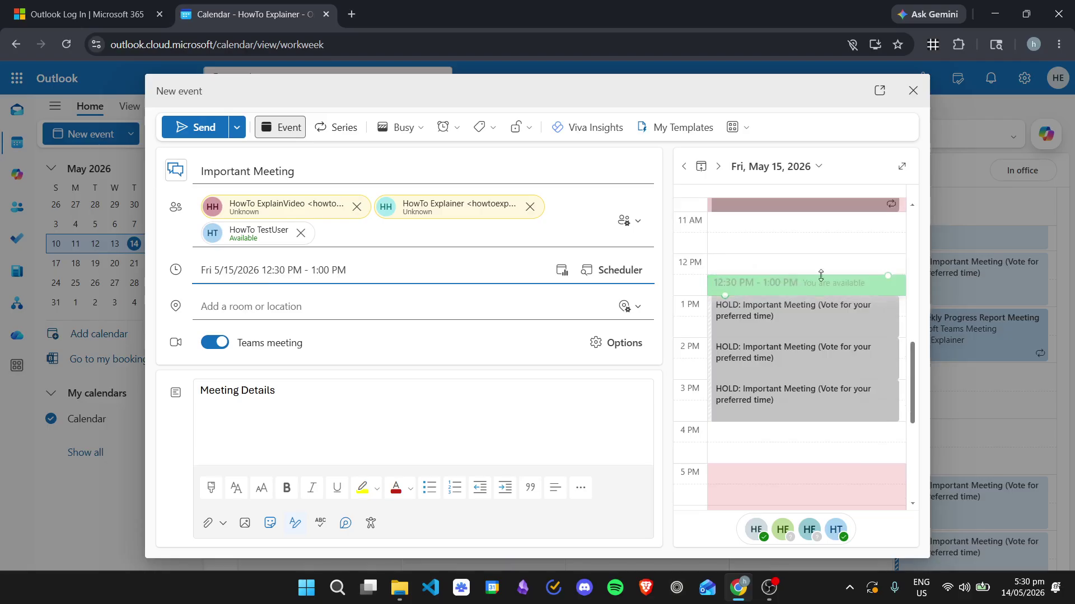
pyautogui.moveTo(831, 280); pyautogui.dragTo(831, 259)
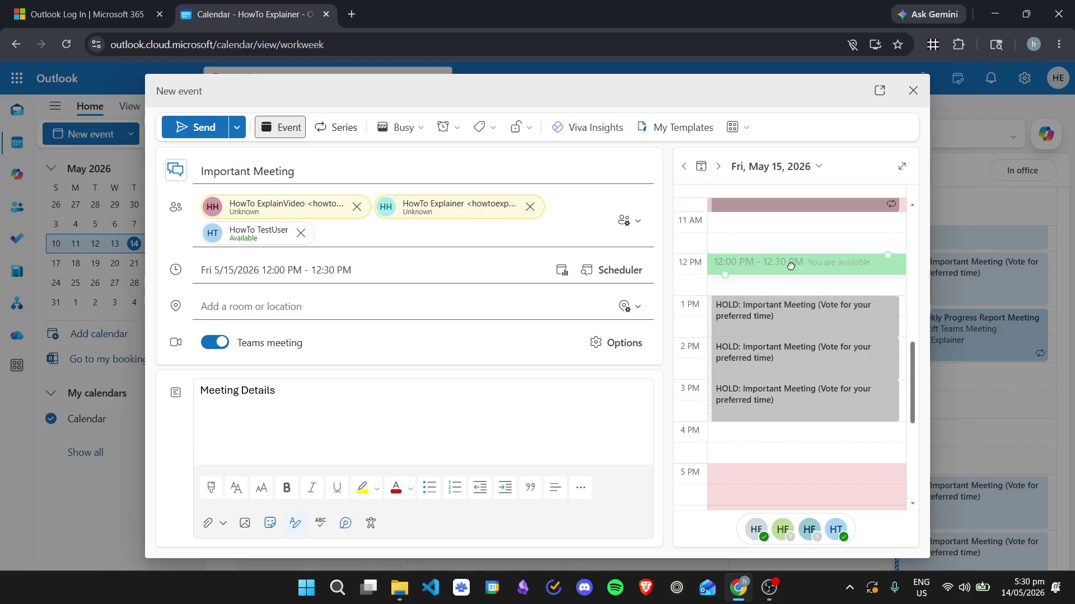
pyautogui.moveTo(726, 275); pyautogui.dragTo(726, 282)
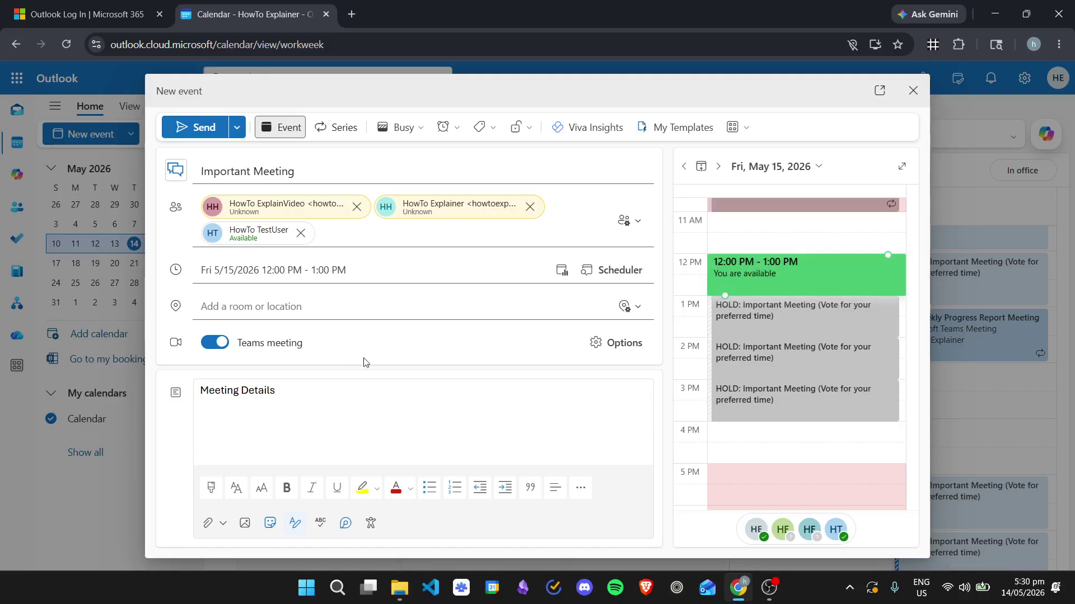
pyautogui.click(209, 127)
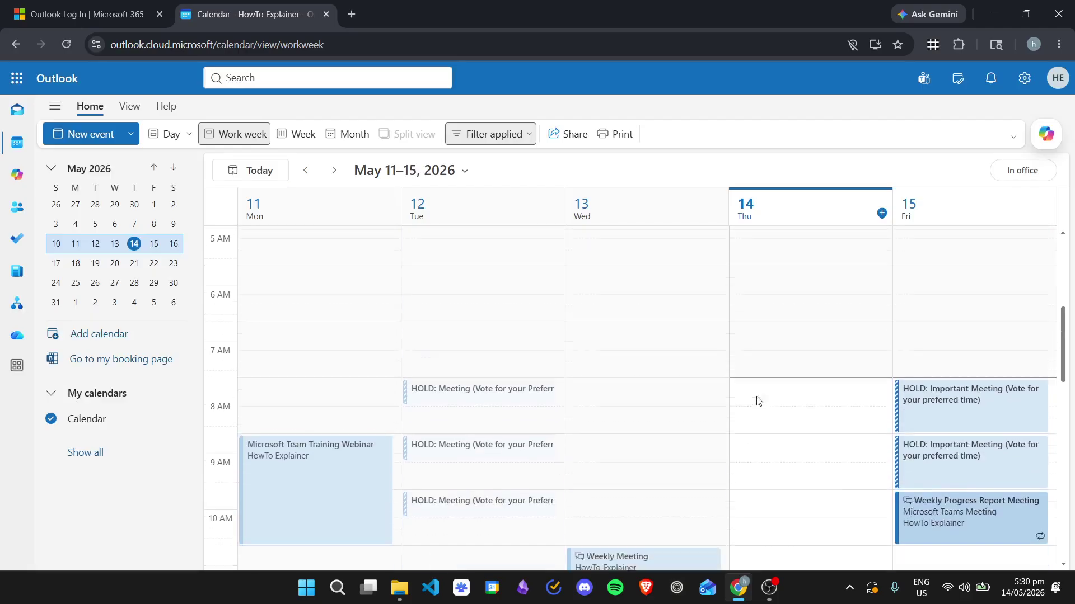
# Step: Search the computer for Outlook (classic) and switch to it
pyautogui.click(337, 587)
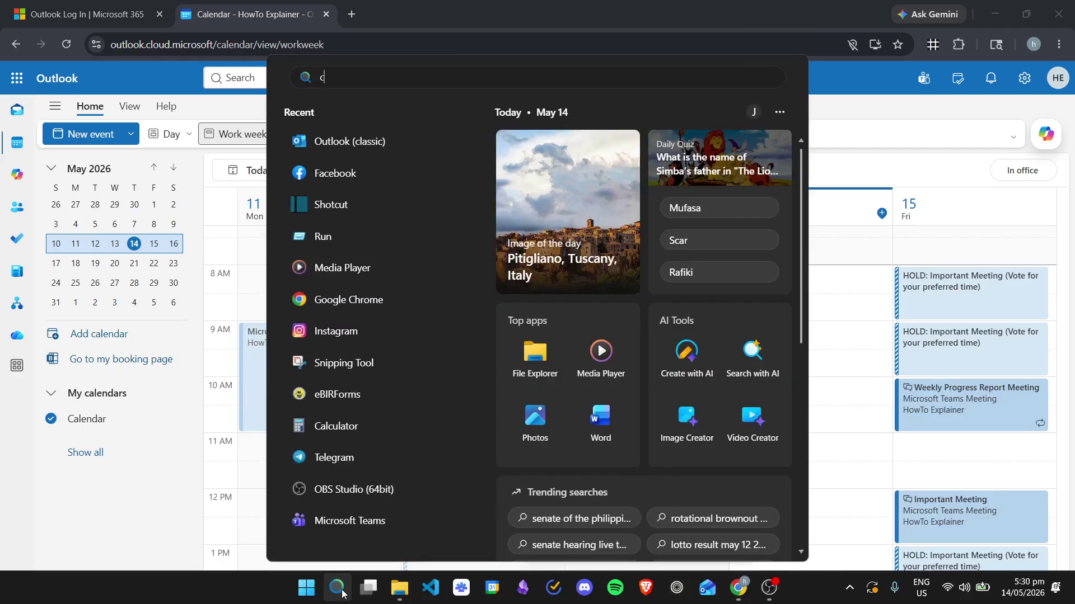
pyautogui.write('cl')
pyautogui.click(453, 179)
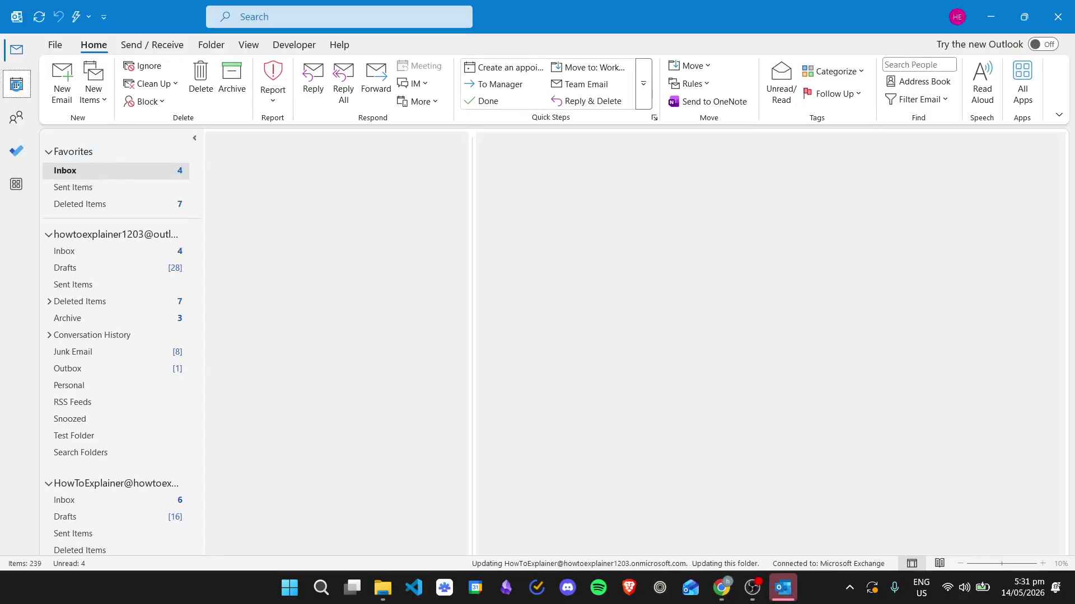
# Step: Open the calendar and show the week of 17–23 May 2026 during working hours
pyautogui.click(17, 84)
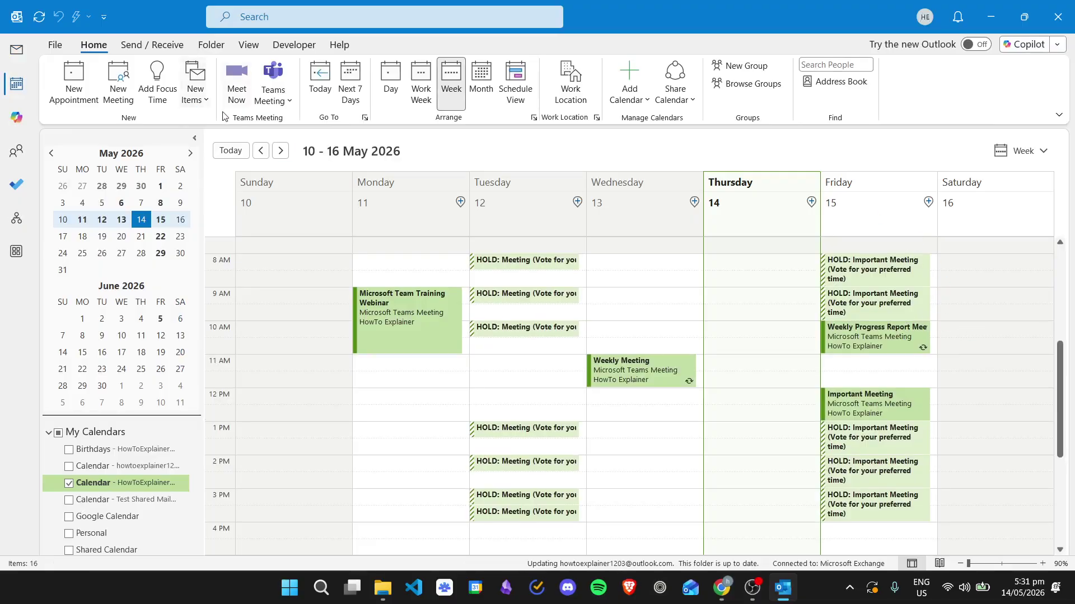
pyautogui.click(281, 150)
pyautogui.scroll(-3, 784, 338)
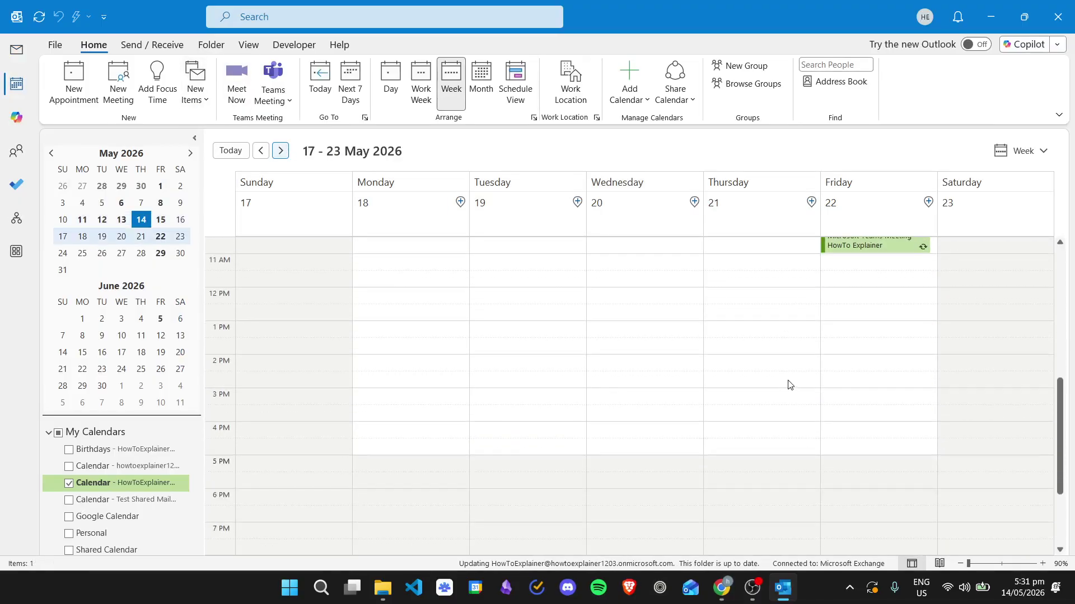
pyautogui.scroll(5, 787, 377)
pyautogui.scroll(-3, 348, 293)
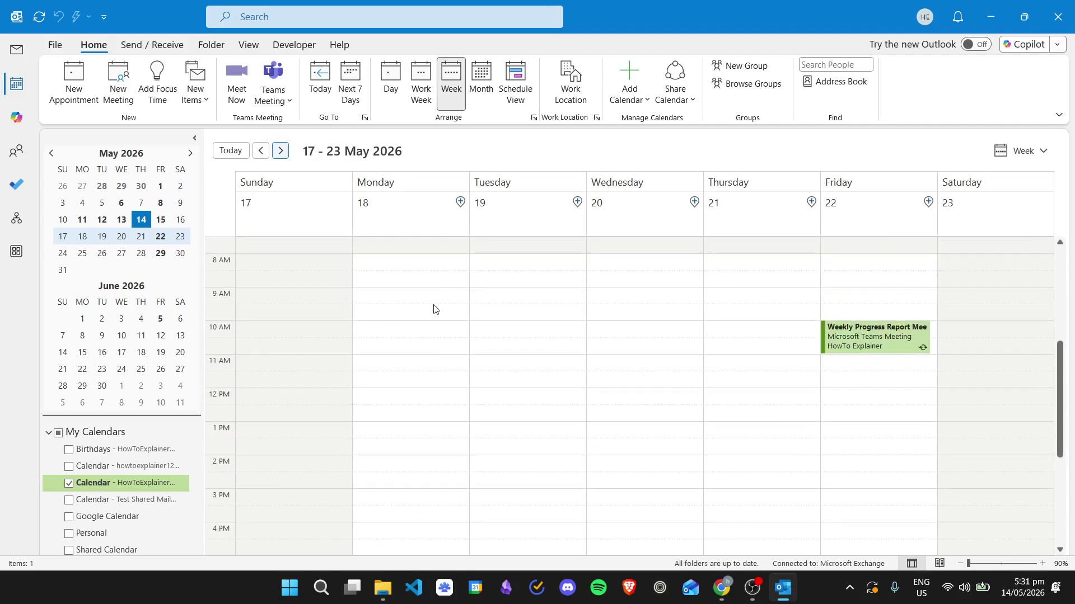
# Step: Create a new meeting and set its start to Monday 18 May 2026 at 9:00 am
pyautogui.click(121, 86)
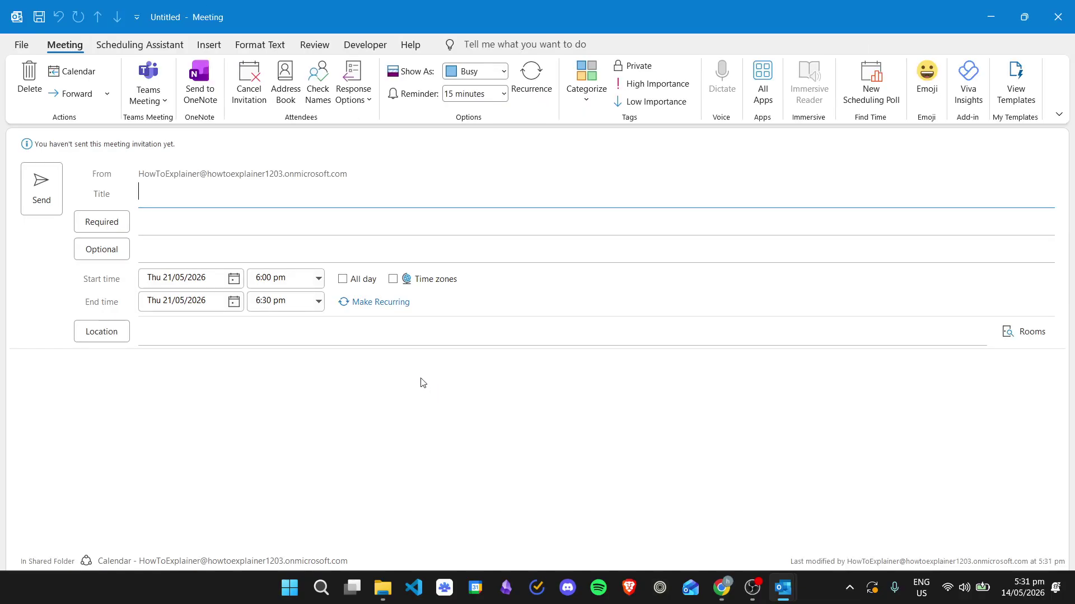
pyautogui.click(234, 278)
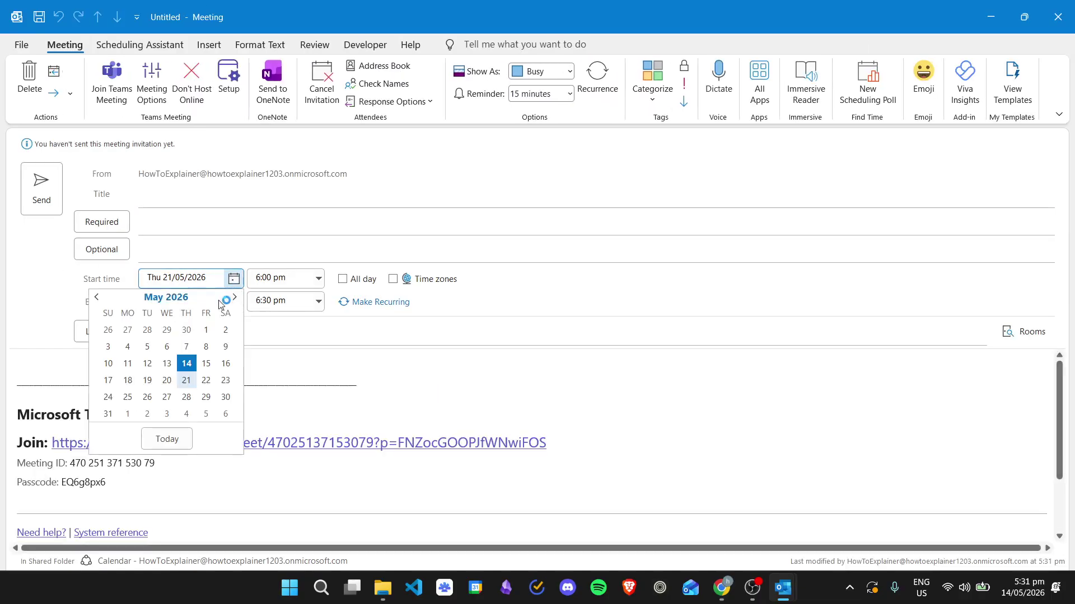
pyautogui.click(233, 298)
pyautogui.click(98, 297)
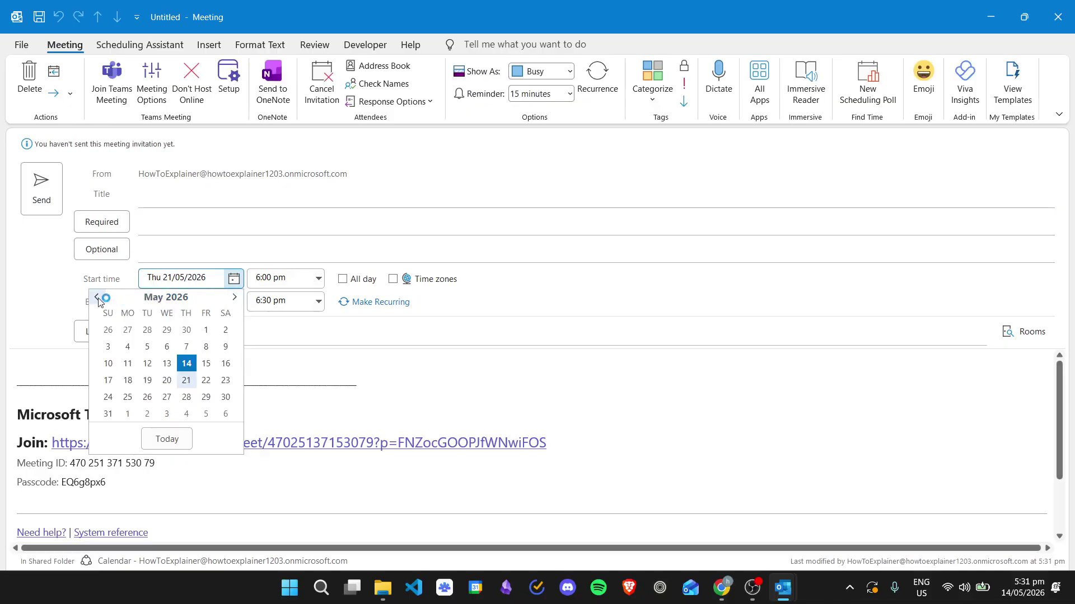
pyautogui.click(128, 381)
pyautogui.click(319, 278)
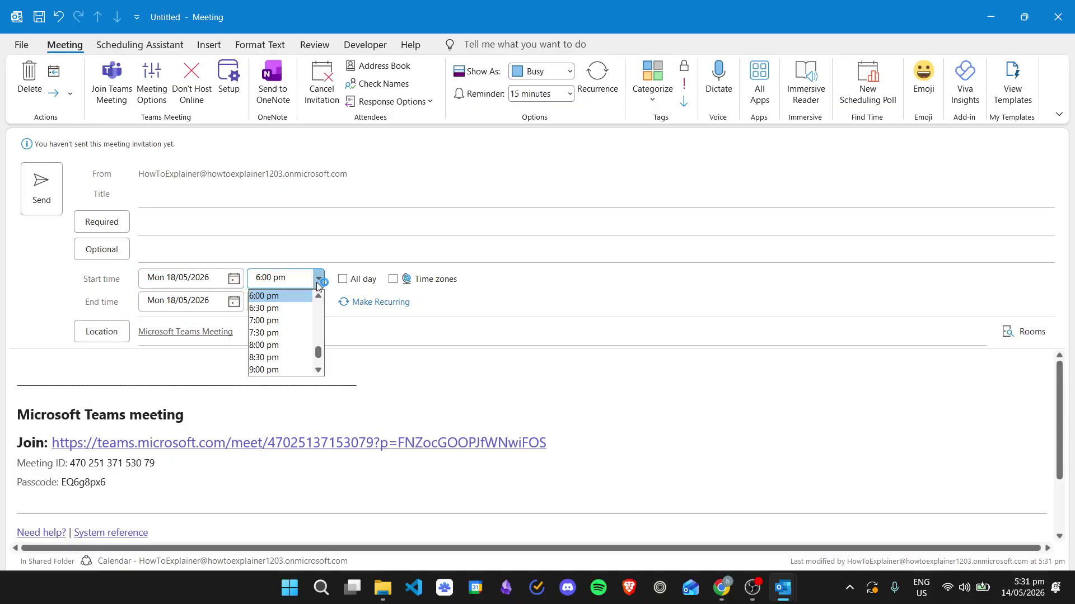
pyautogui.scroll(6, 279, 324)
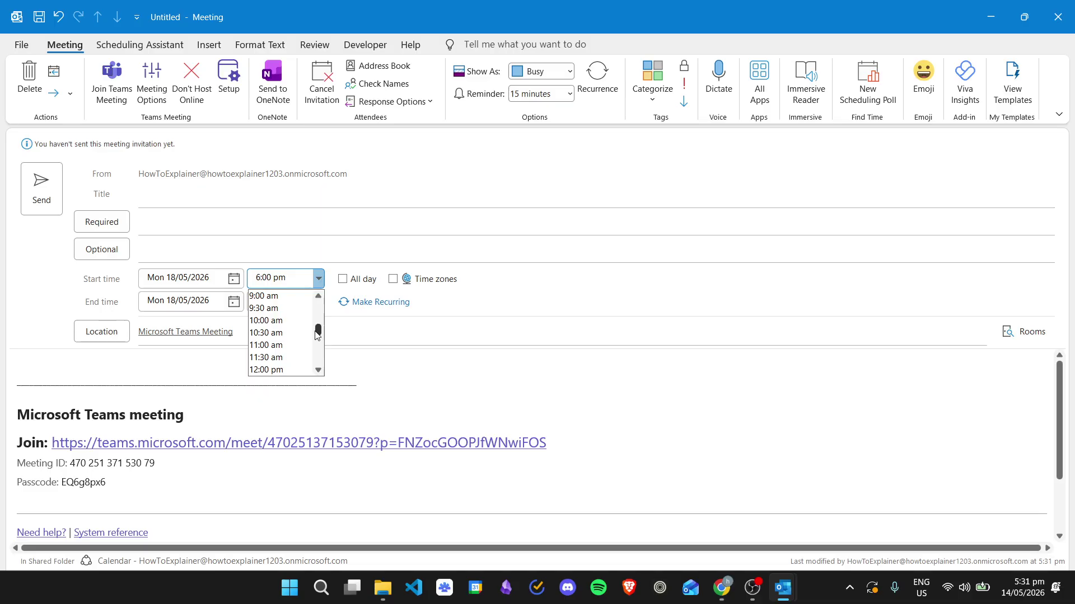
pyautogui.click(284, 298)
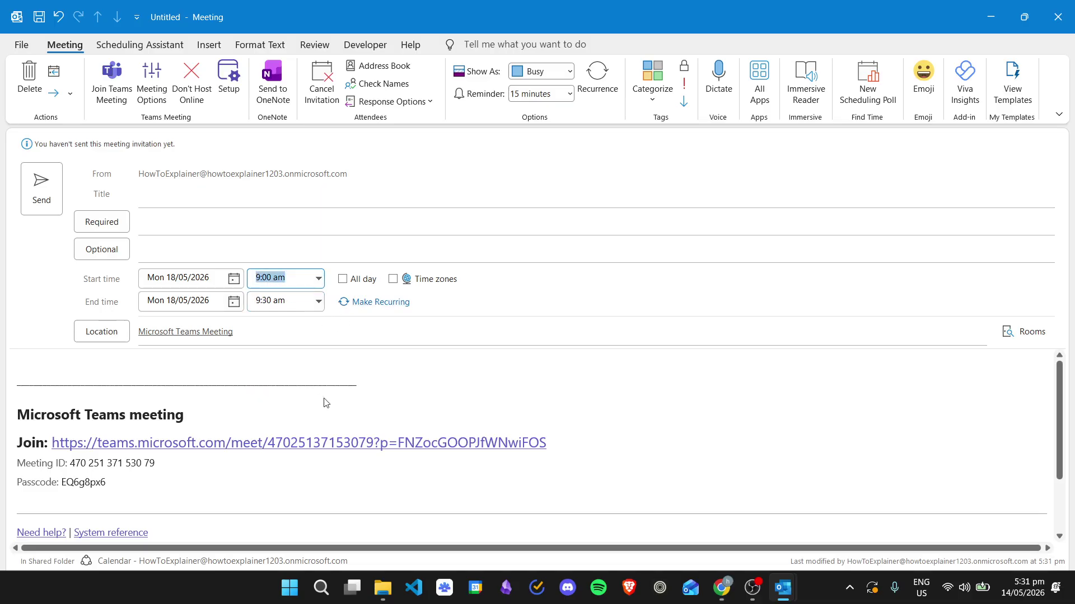
# Step: Enter "Meeting" as the title of the new invitation
pyautogui.click(184, 200)
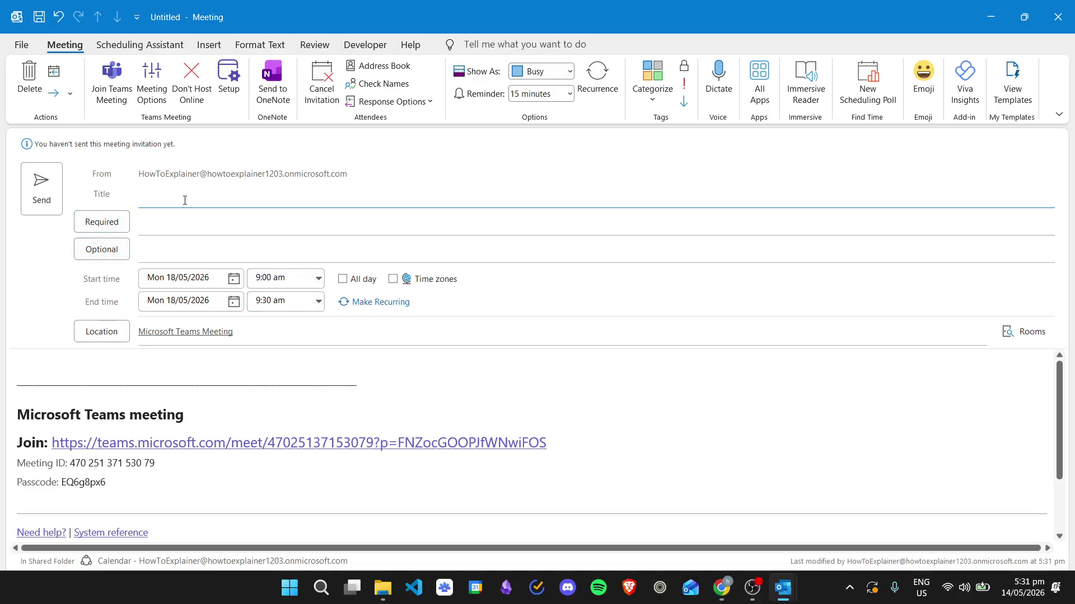
pyautogui.write('Imoprtna')
pyautogui.hotkey('ctrl', 'BackSpace')
pyautogui.write('Meeting')
pyautogui.press('Tab')
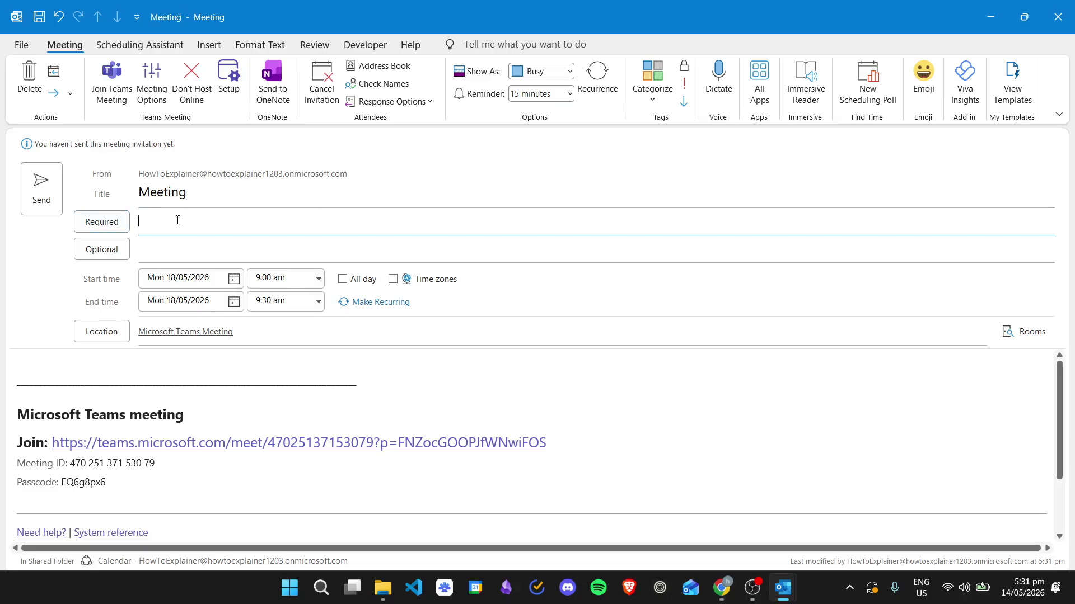
# Step: Add three suggested contacts as required attendees and show everyone's availability for Monday 18 May in the Scheduling Assistant
pyautogui.click(172, 221)
pyautogui.click(227, 260)
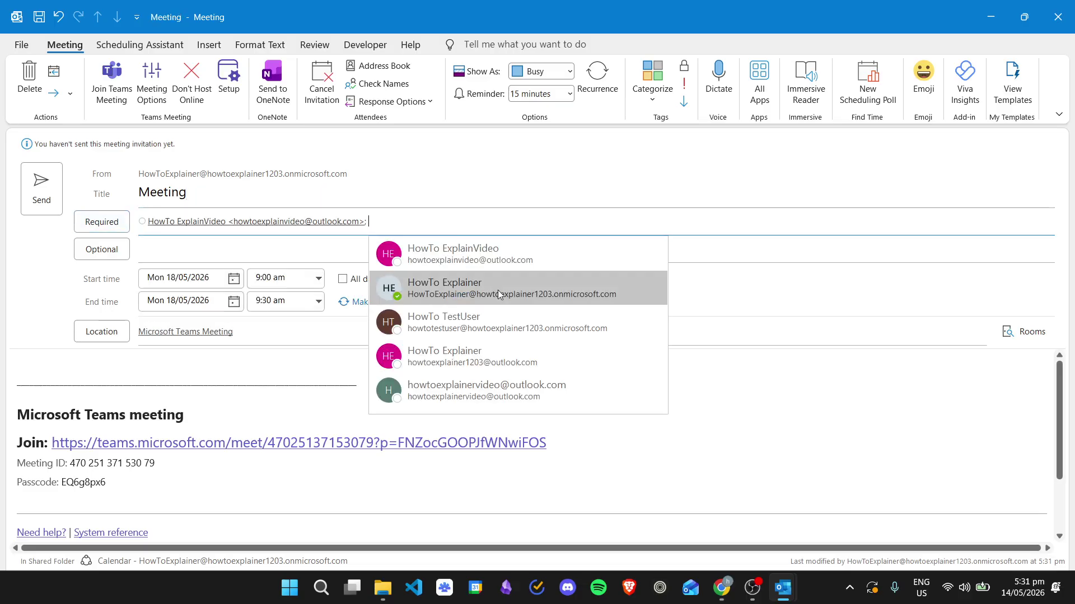
pyautogui.click(523, 296)
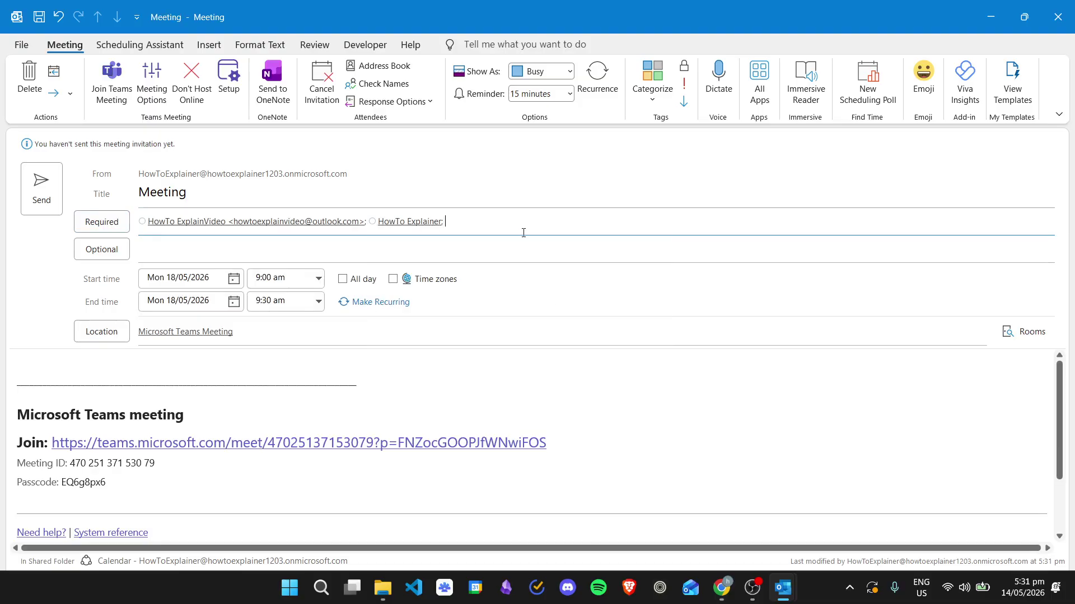
pyautogui.click(557, 373)
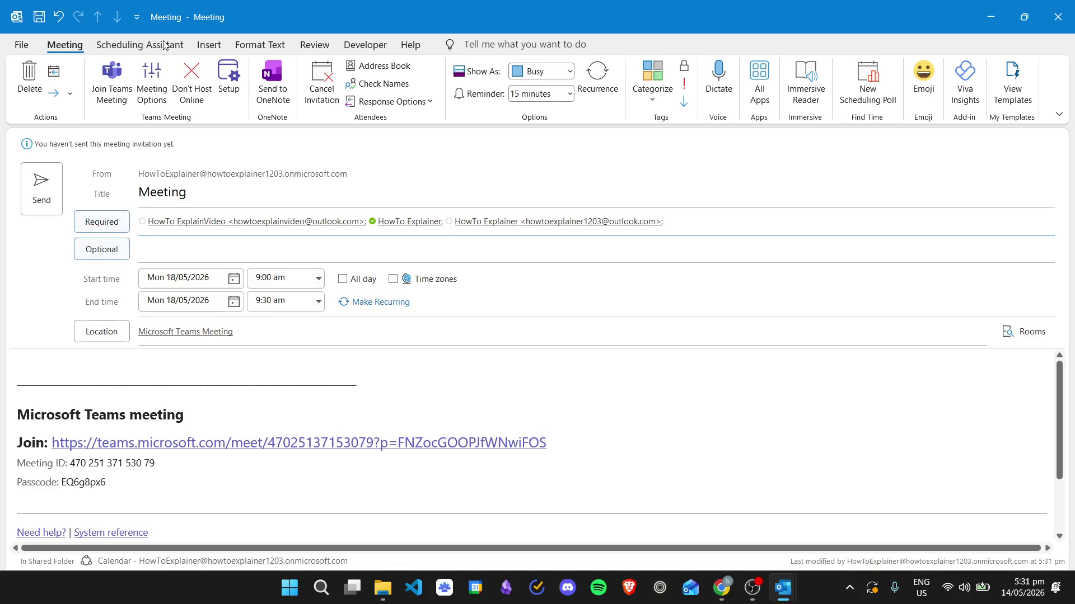
pyautogui.click(139, 45)
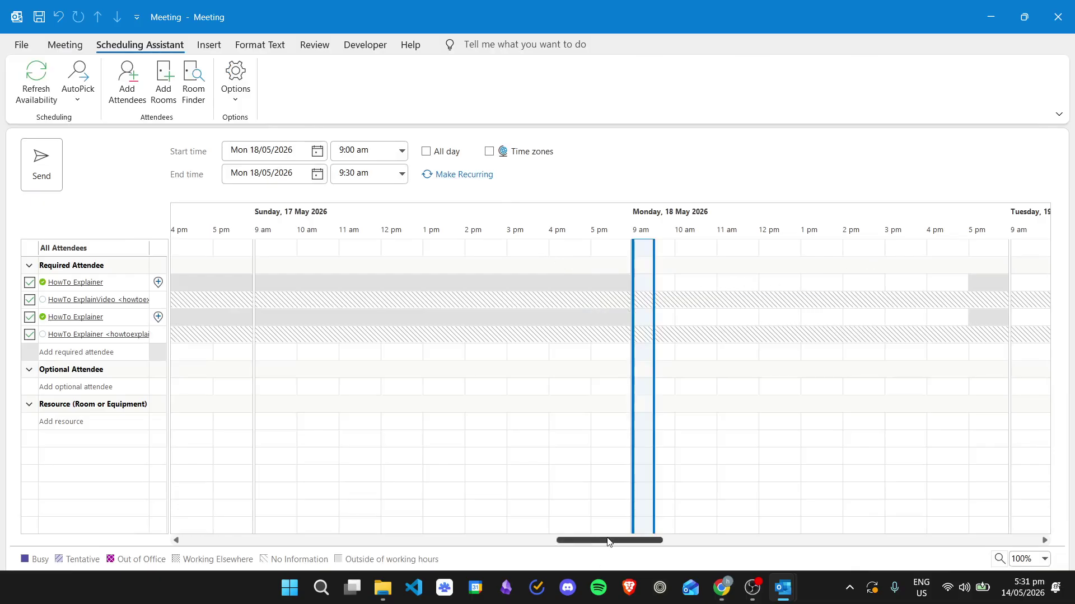
pyautogui.moveTo(608, 541)
pyautogui.mouseDown()
pyautogui.moveTo(537, 539)
pyautogui.moveTo(643, 532)
pyautogui.moveTo(610, 533)
pyautogui.mouseUp()
# Step: Try several half-hour slots on Monday 18 May in the availability grid, including 10:00, 10:30 and 11:00 am
pyautogui.click(573, 288)
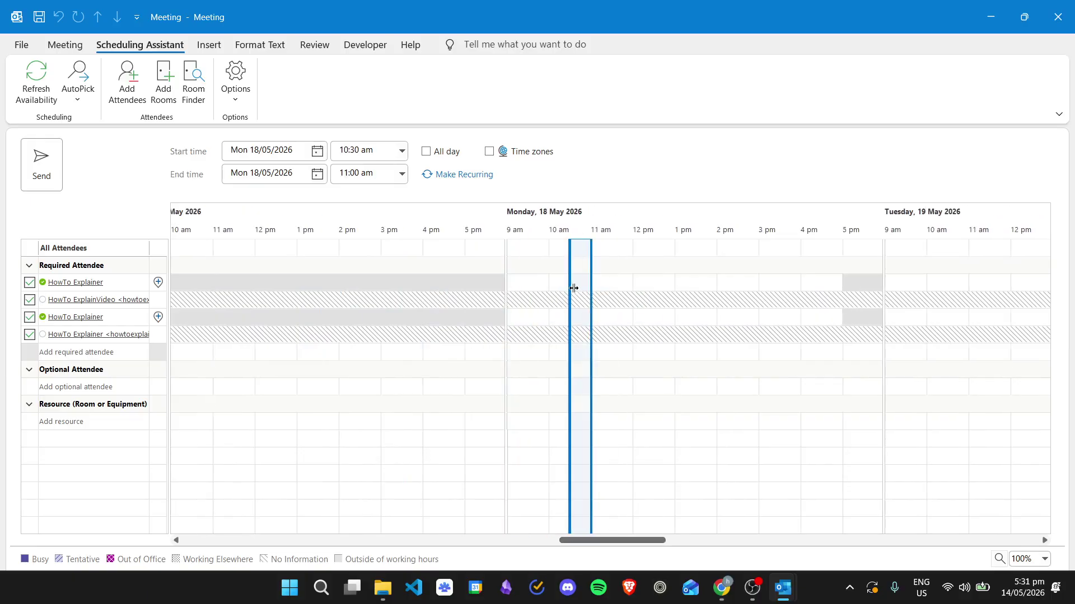
pyautogui.moveTo(574, 288); pyautogui.dragTo(520, 286)
pyautogui.click(580, 278)
pyautogui.click(725, 296)
pyautogui.click(643, 286)
pyautogui.click(604, 286)
pyautogui.click(555, 281)
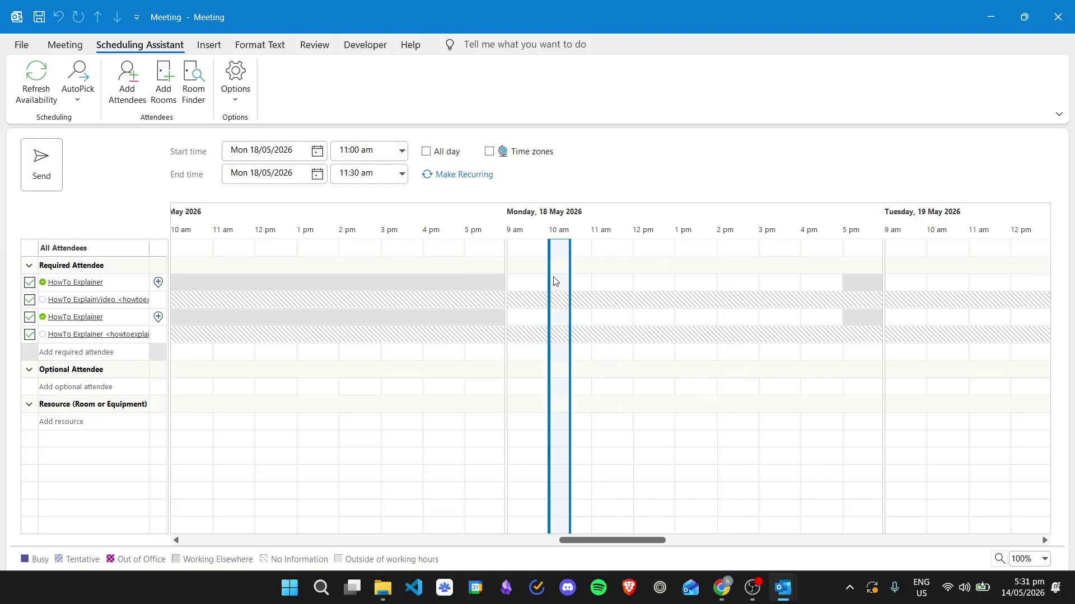
pyautogui.moveTo(603, 541); pyautogui.dragTo(609, 543)
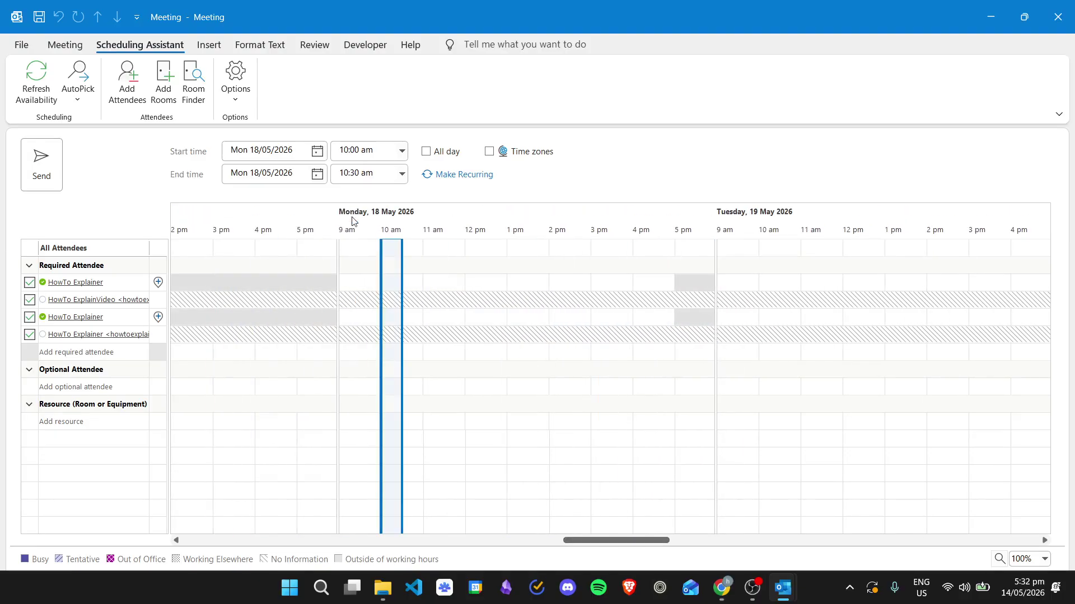
pyautogui.click(365, 278)
pyautogui.click(404, 277)
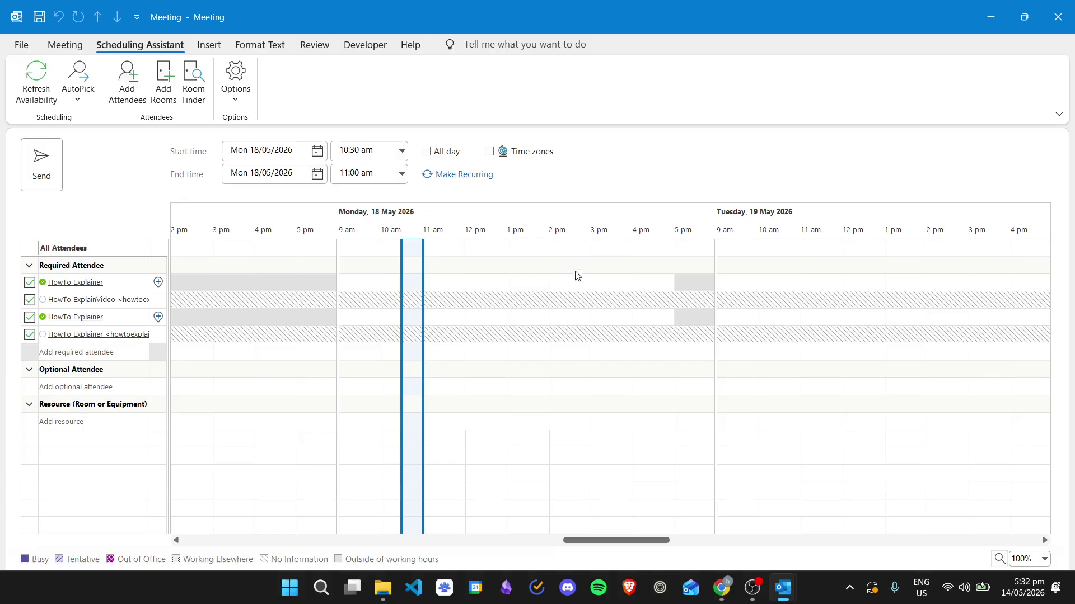
# Step: Set the meeting to 10:00–11:00 am on Monday 18 May in the availability grid and send the invitation
pyautogui.click(390, 257)
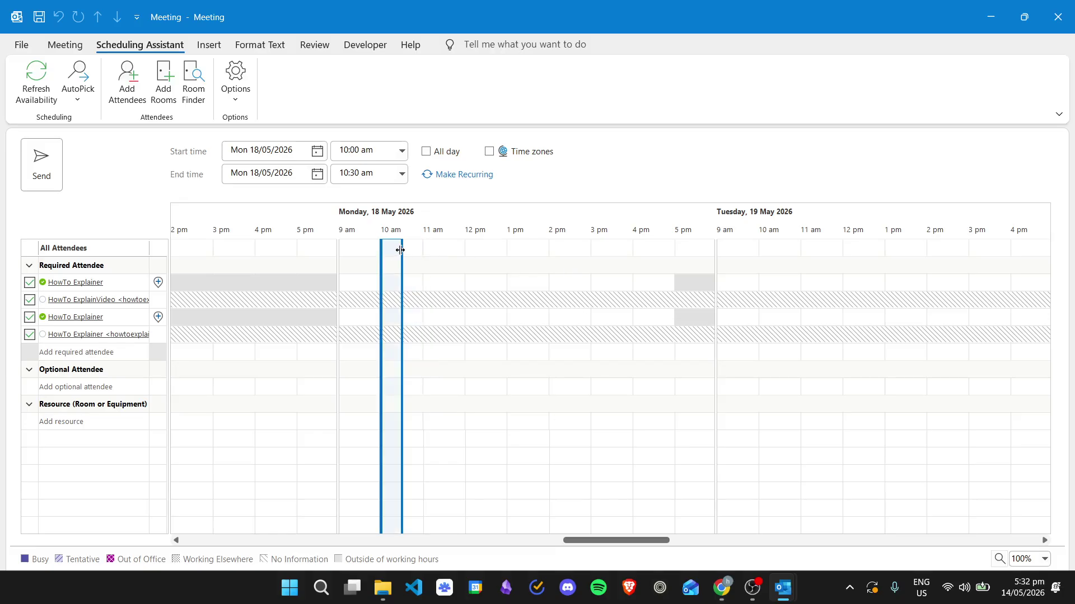
pyautogui.moveTo(409, 249); pyautogui.dragTo(422, 249)
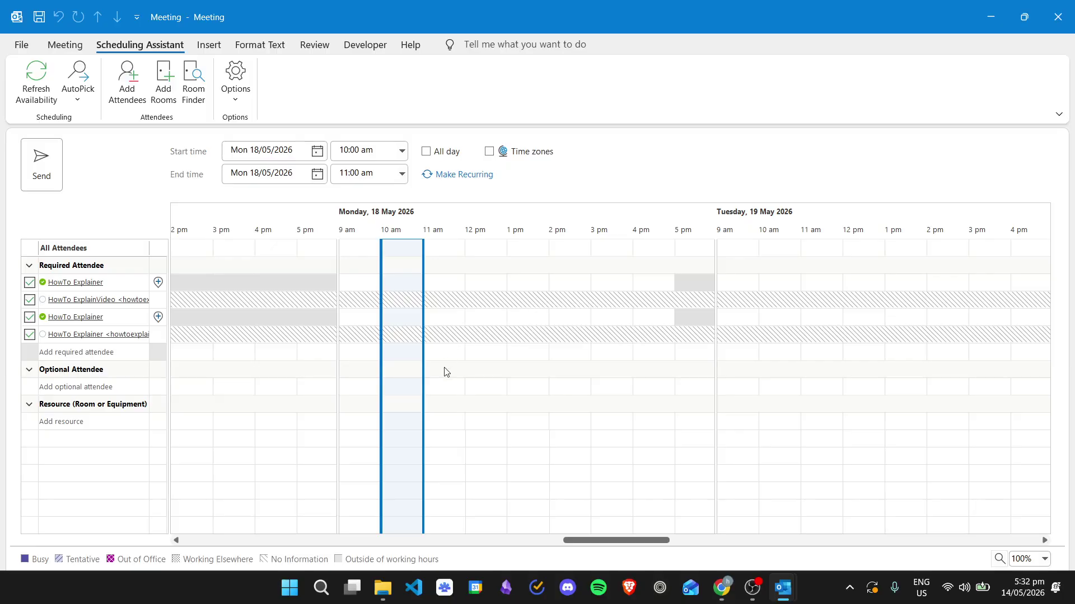
pyautogui.moveTo(438, 336)
pyautogui.moveTo(471, 306)
pyautogui.moveTo(421, 305)
pyautogui.click(42, 158)
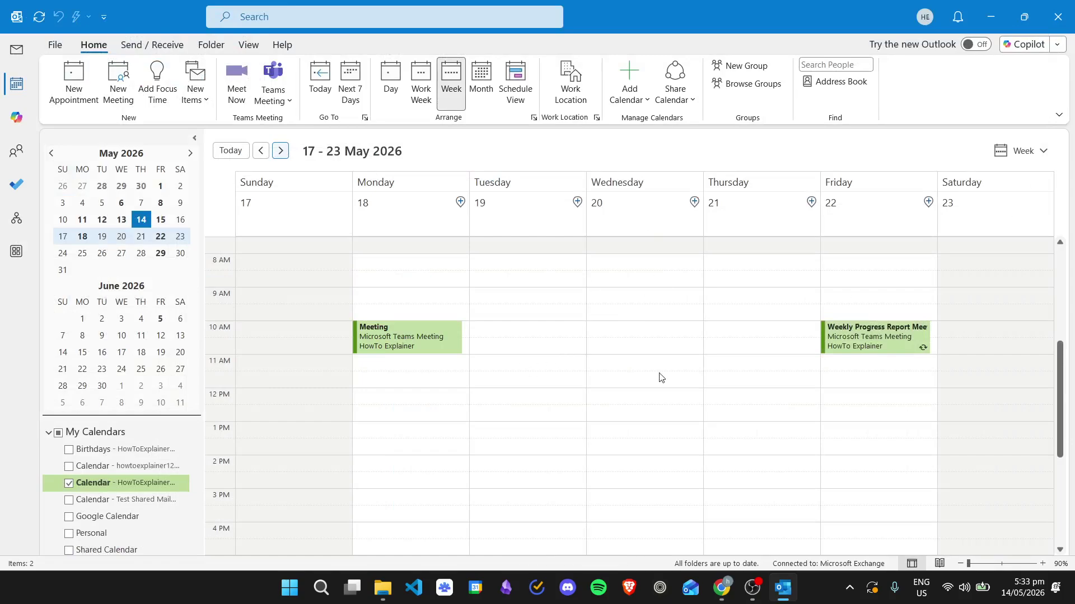
# Step: Look at the Show As status options of the 10 AM meeting on Monday 18 May
pyautogui.rightClick(417, 340)
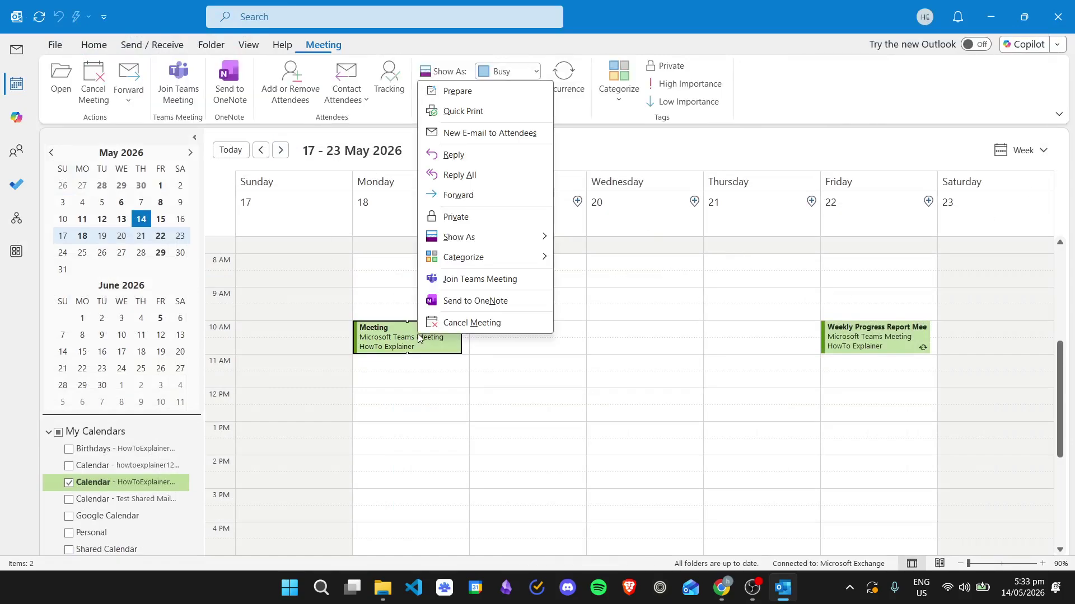
pyautogui.moveTo(445, 239)
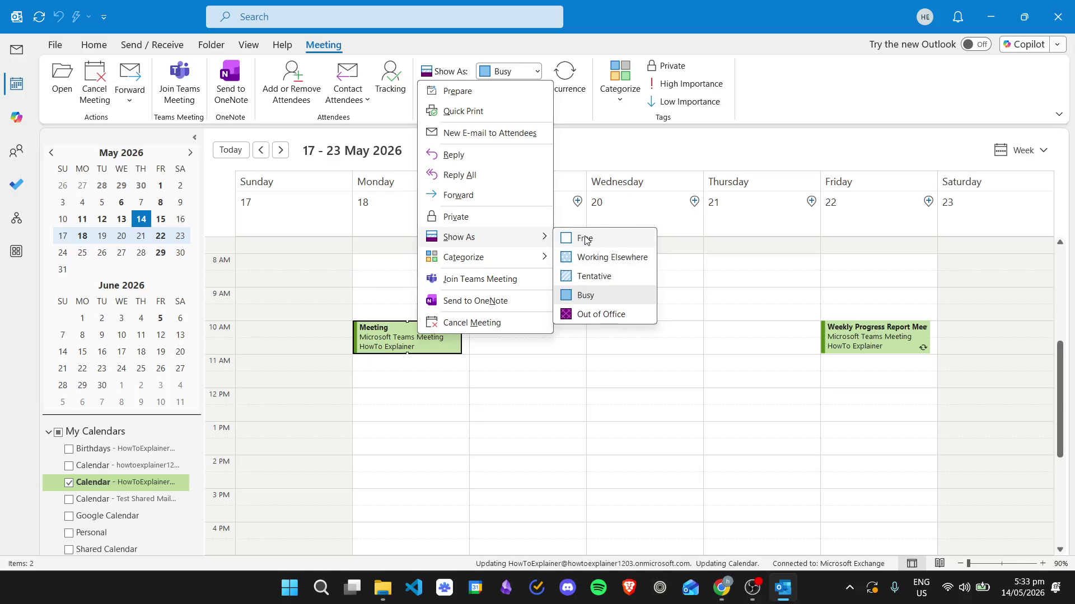
pyautogui.click(676, 152)
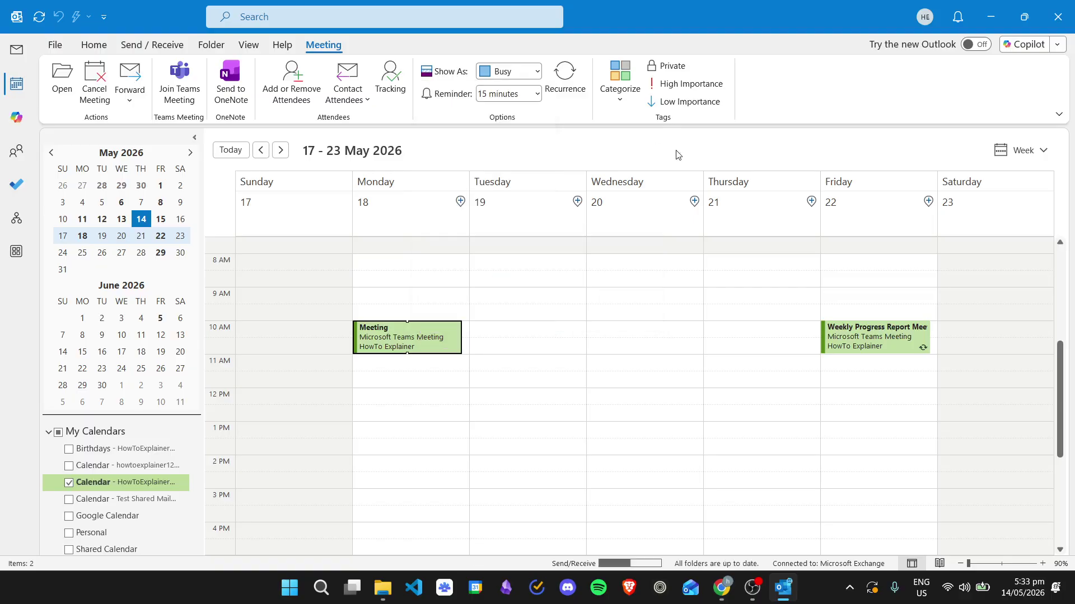